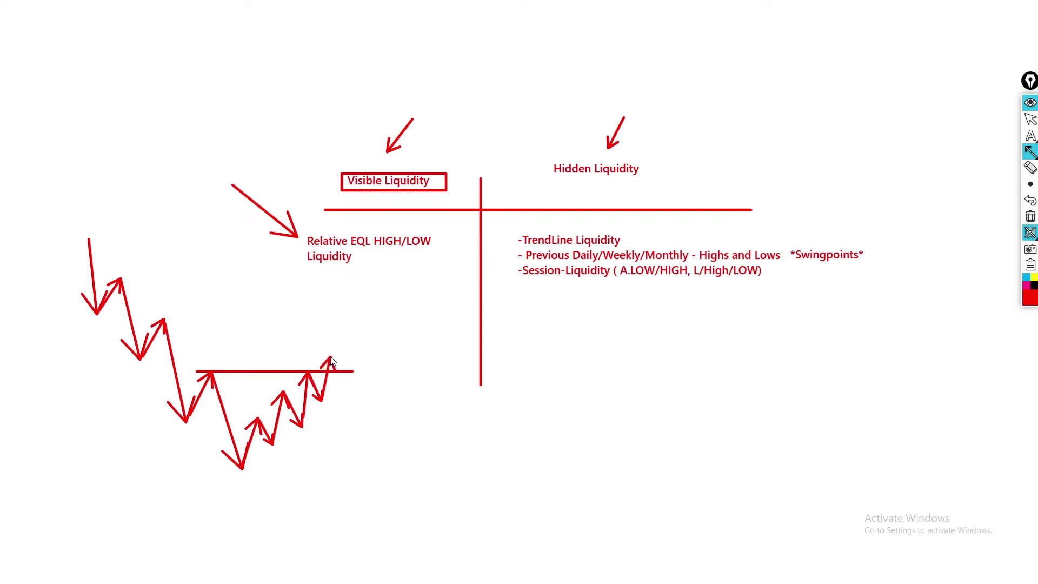
# Step: Draw the arrow tip breaking above the equal-highs line on the whiteboard
pyautogui.moveTo(332, 348)
pyautogui.mouseDown()
pyautogui.moveTo(333, 332)
pyautogui.moveTo(382, 494)
pyautogui.mouseUp()
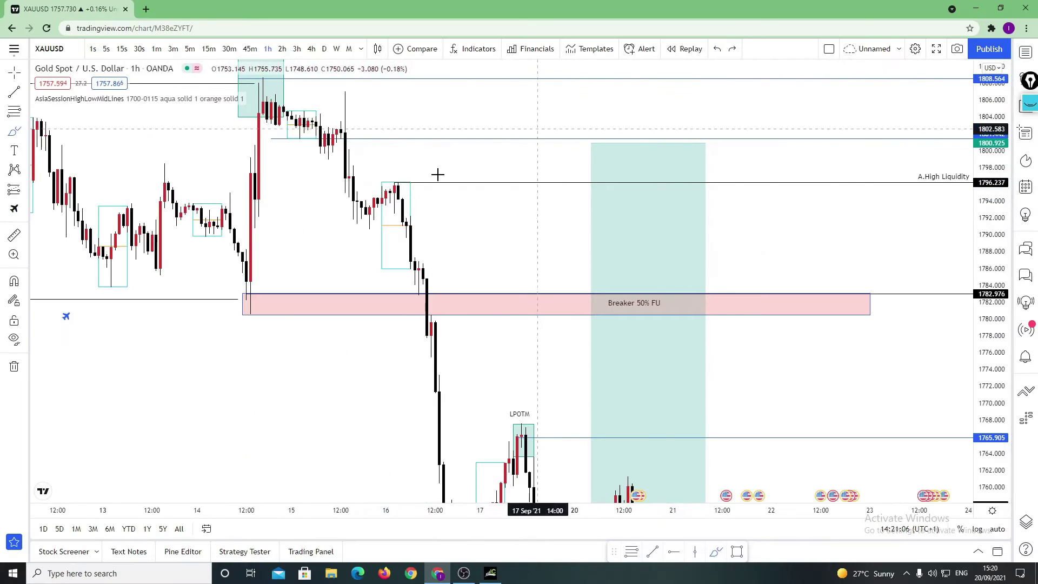
# Step: Draw a short brush stroke inside the teal zone of the gold chart
pyautogui.moveTo(597, 207); pyautogui.dragTo(607, 174)
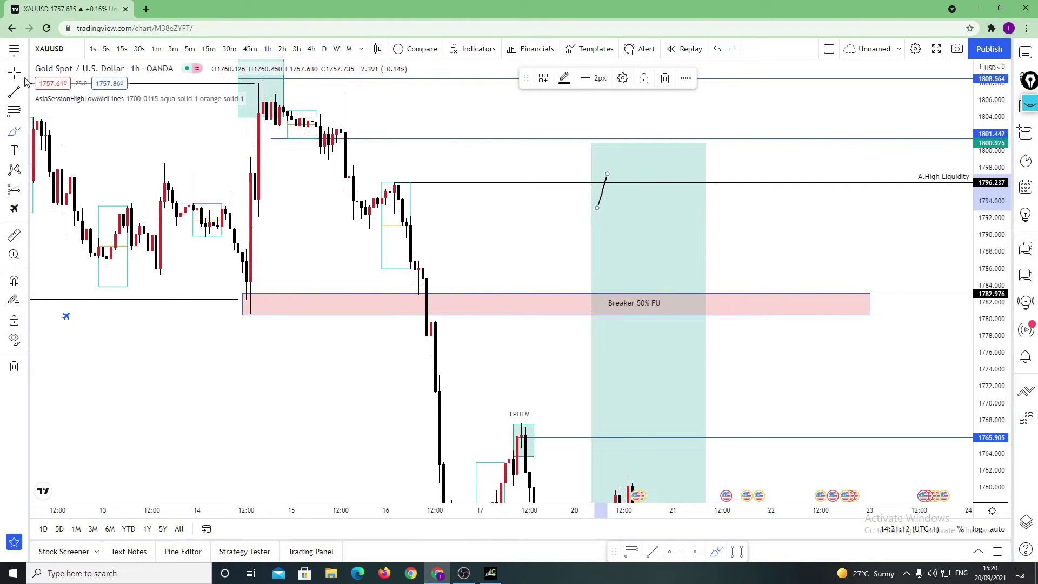
pyautogui.moveTo(463, 133); pyautogui.dragTo(445, 95)
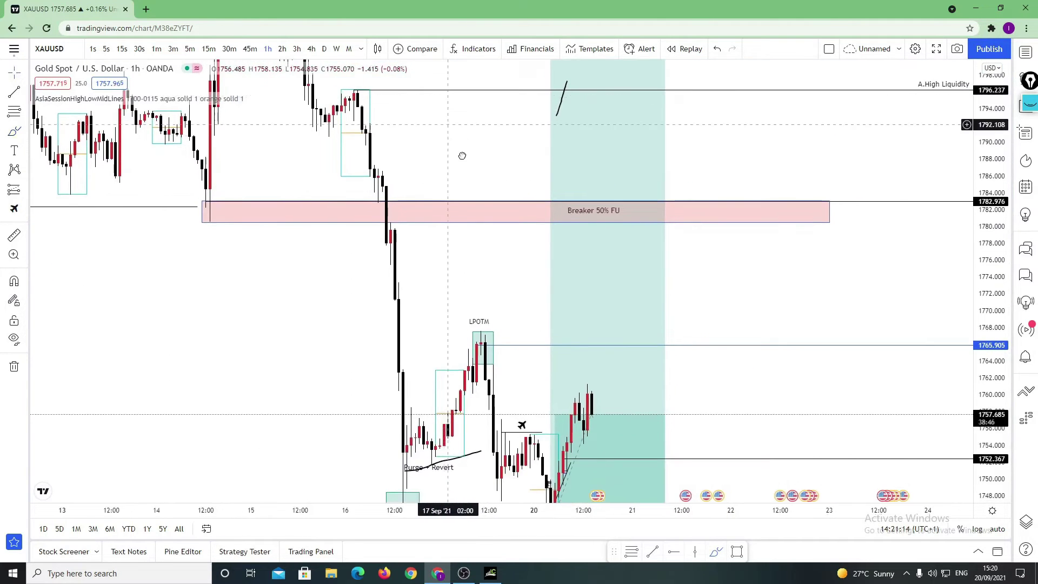
pyautogui.moveTo(462, 158); pyautogui.dragTo(494, 236)
pyautogui.moveTo(972, 198); pyautogui.dragTo(574, 239)
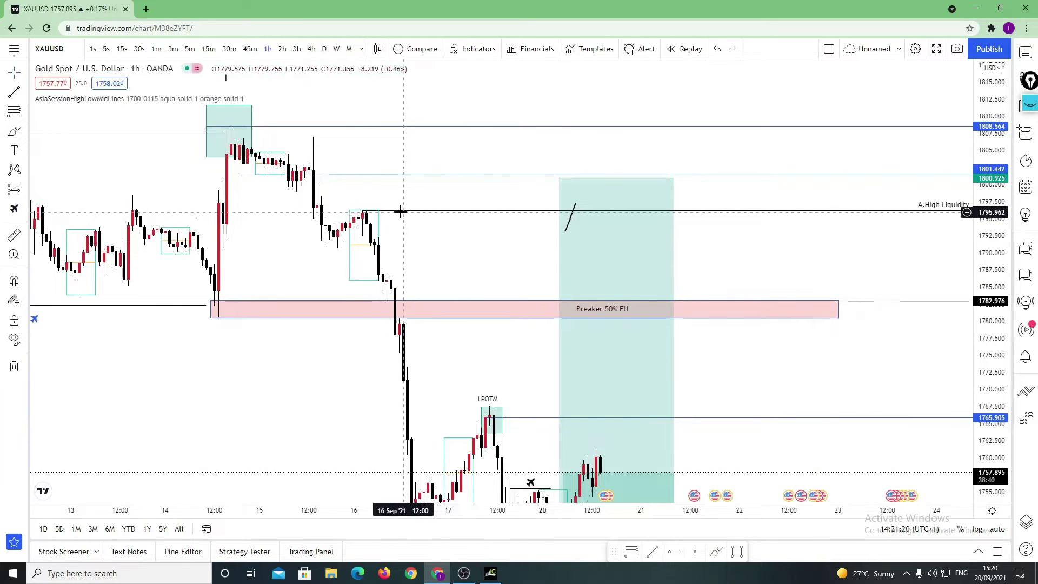
# Step: Bring late-August to early-September gold price history into view and pick the Horizontal Ray tool
pyautogui.scroll(-3, 378, 232)
pyautogui.moveTo(357, 249)
pyautogui.mouseDown()
pyautogui.moveTo(411, 260)
pyautogui.moveTo(494, 420)
pyautogui.moveTo(392, 364)
pyautogui.moveTo(388, 423)
pyautogui.moveTo(400, 397)
pyautogui.mouseUp()
pyautogui.scroll(2, 389, 422)
pyautogui.click(673, 557)
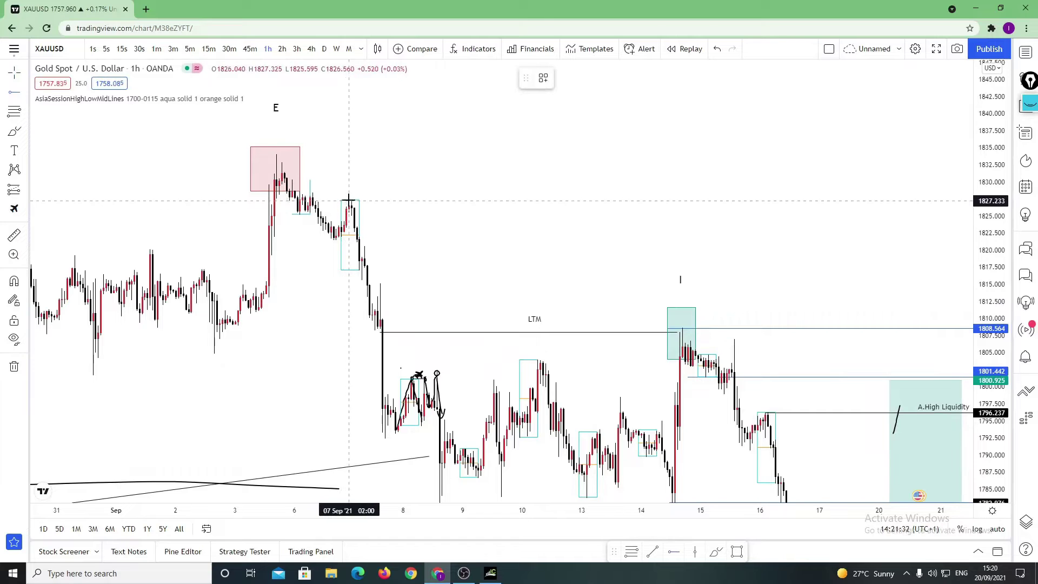
# Step: Place a horizontal ray at the early-September high (1827.47) labelled via the A.High Liquidity template
pyautogui.click(347, 199)
pyautogui.doubleClick(349, 200)
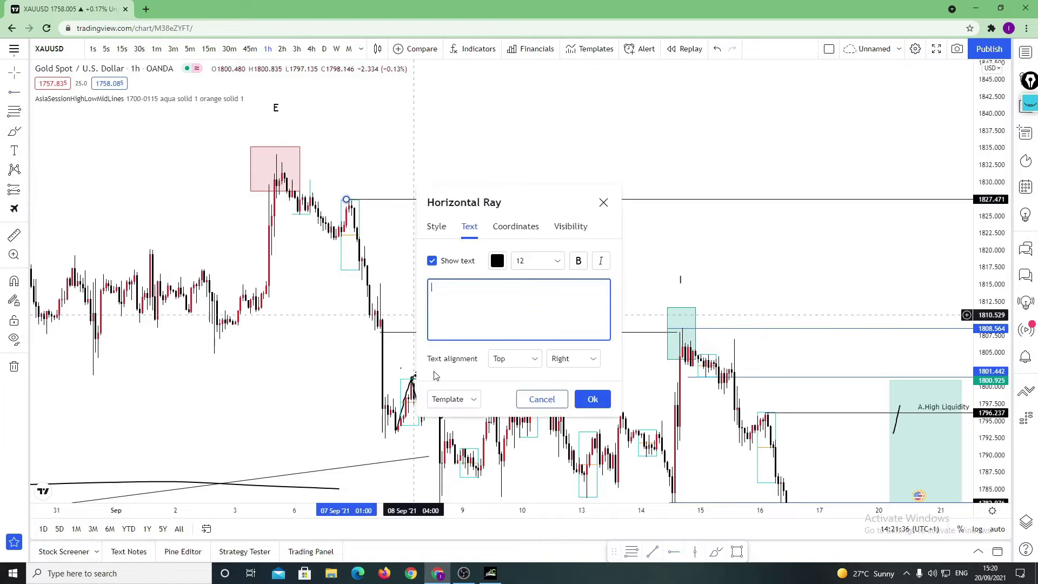
pyautogui.click(453, 399)
pyautogui.click(445, 462)
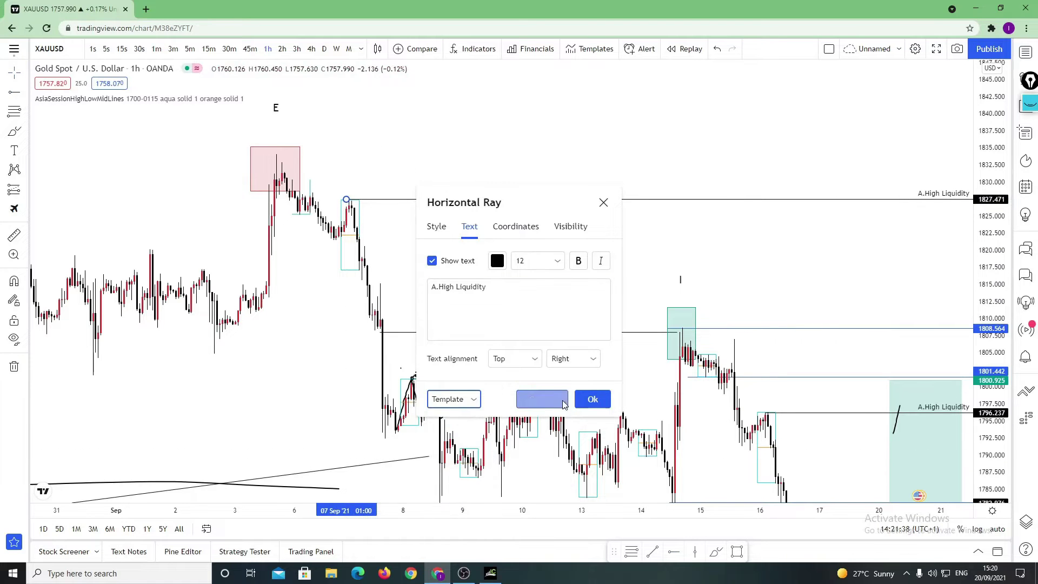
pyautogui.click(593, 399)
# Step: Erase the stray red marks, zigzag sketch, trendline, ellipse and arrows from the whiteboard
pyautogui.scroll(-3, 784, 241)
pyautogui.moveTo(732, 213); pyautogui.dragTo(622, 220)
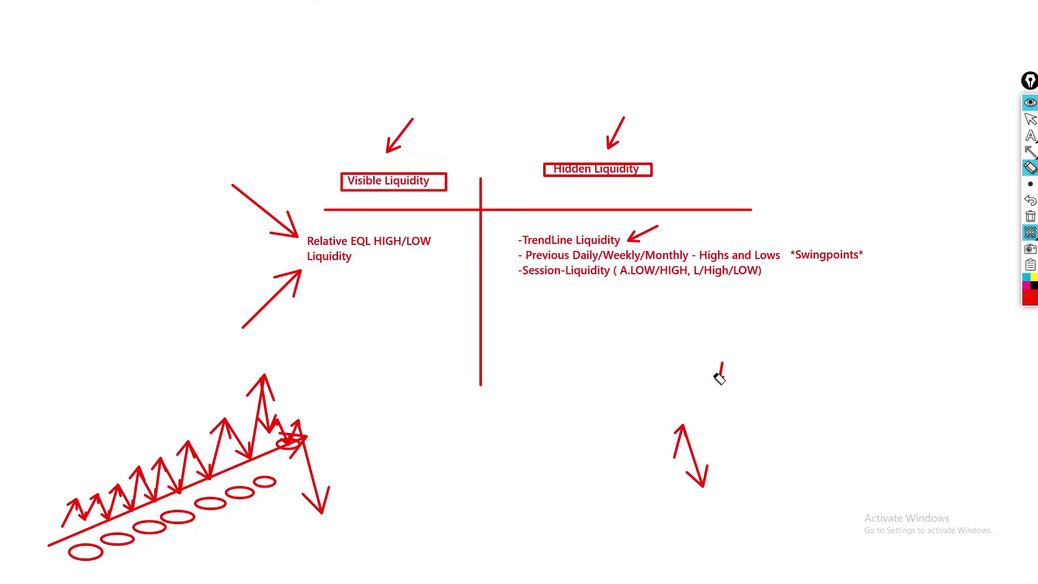
pyautogui.moveTo(719, 378); pyautogui.dragTo(688, 480)
pyautogui.moveTo(329, 442)
pyautogui.mouseDown()
pyautogui.moveTo(35, 545)
pyautogui.moveTo(146, 540)
pyautogui.moveTo(104, 556)
pyautogui.mouseUp()
pyautogui.moveTo(215, 501)
pyautogui.mouseDown()
pyautogui.moveTo(292, 398)
pyautogui.moveTo(271, 239)
pyautogui.moveTo(281, 167)
pyautogui.mouseUp()
# Step: Erase the arrows and the boxes around the Hidden and Visible Liquidity headings, restoring erased text
pyautogui.moveTo(410, 131); pyautogui.dragTo(622, 135)
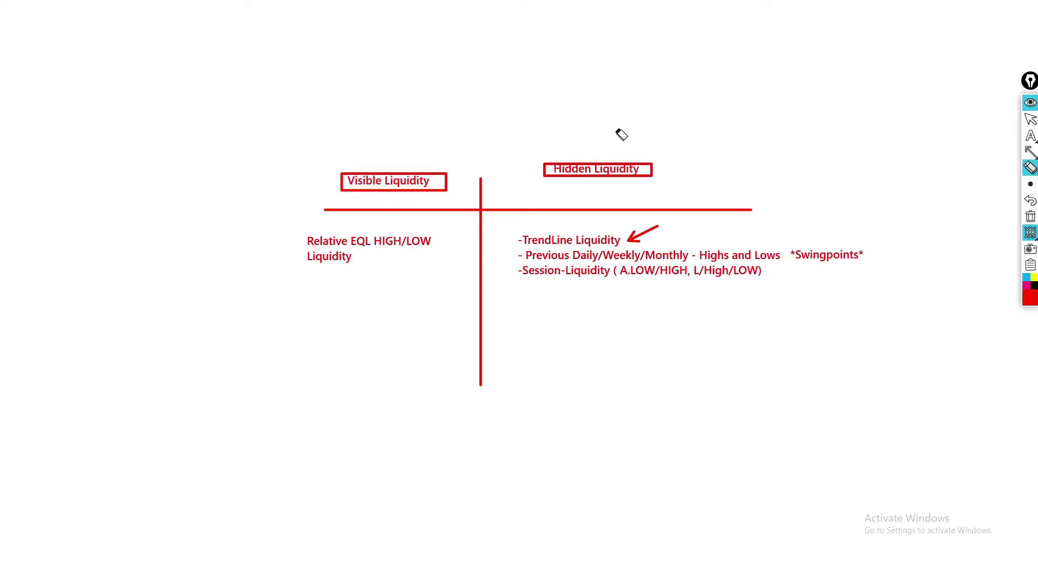
pyautogui.moveTo(650, 228); pyautogui.dragTo(666, 225)
pyautogui.click(1031, 200)
pyautogui.click(658, 169)
pyautogui.click(446, 191)
# Step: Add an arrow at the liquidity list and circle the *Swingpoints* note
pyautogui.click(1029, 152)
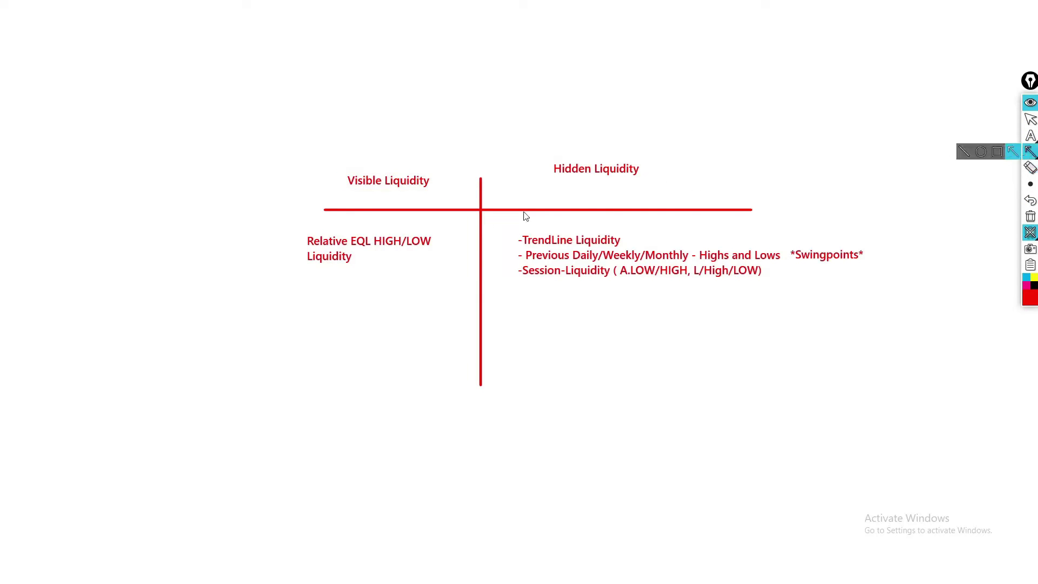
pyautogui.click(448, 237)
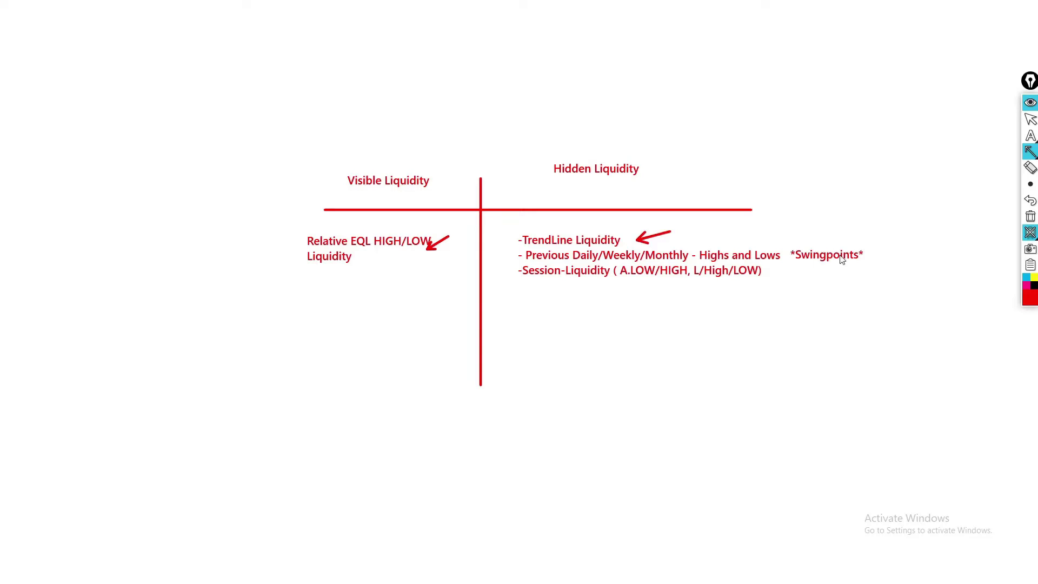
pyautogui.moveTo(1034, 150)
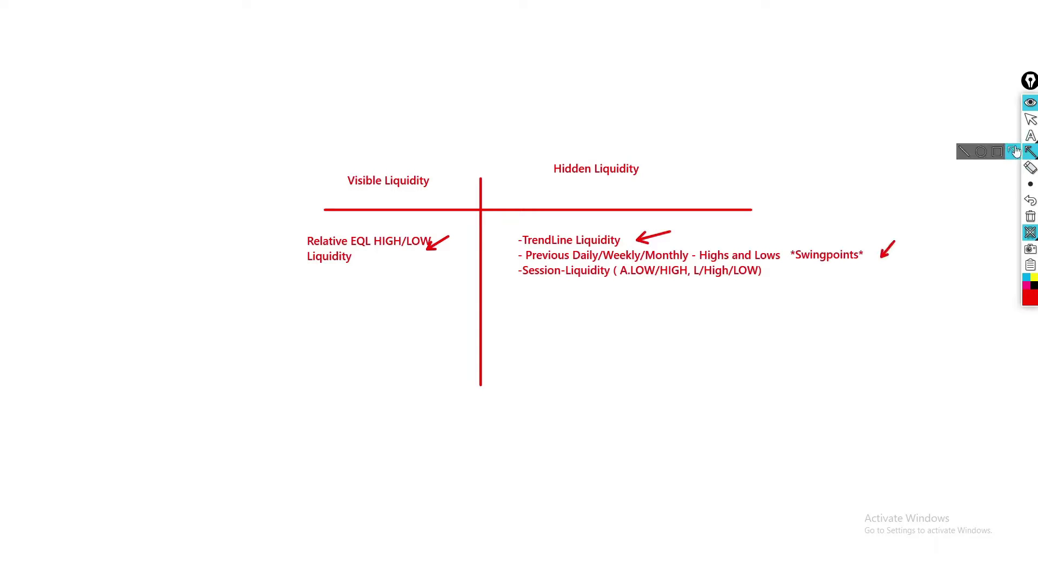
pyautogui.click(981, 151)
pyautogui.moveTo(793, 256); pyautogui.dragTo(869, 271)
# Step: Draw an arrow up to the Session-Liquidity line and hide the whiteboard
pyautogui.moveTo(1031, 141)
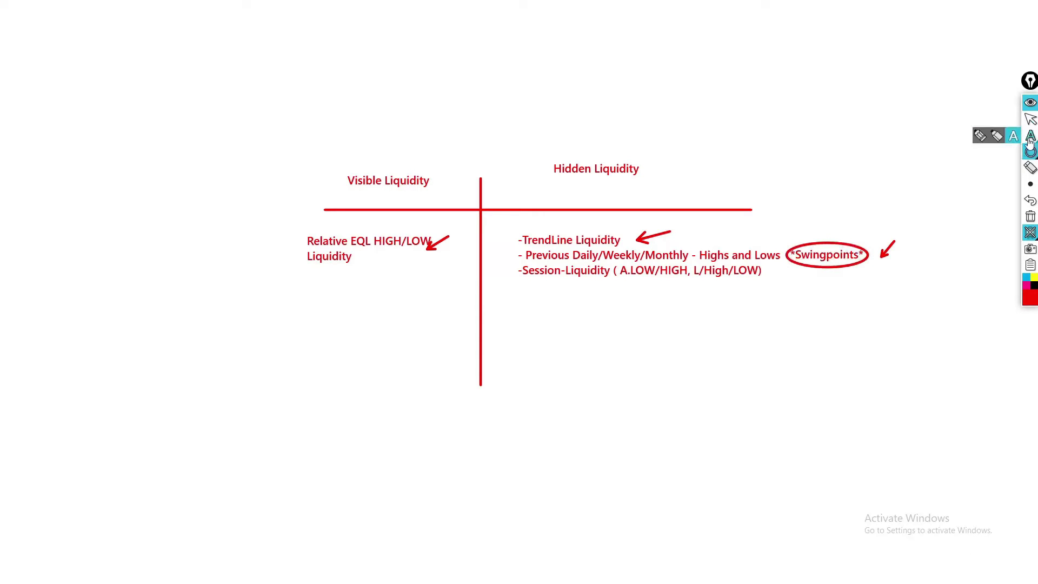
pyautogui.click(964, 152)
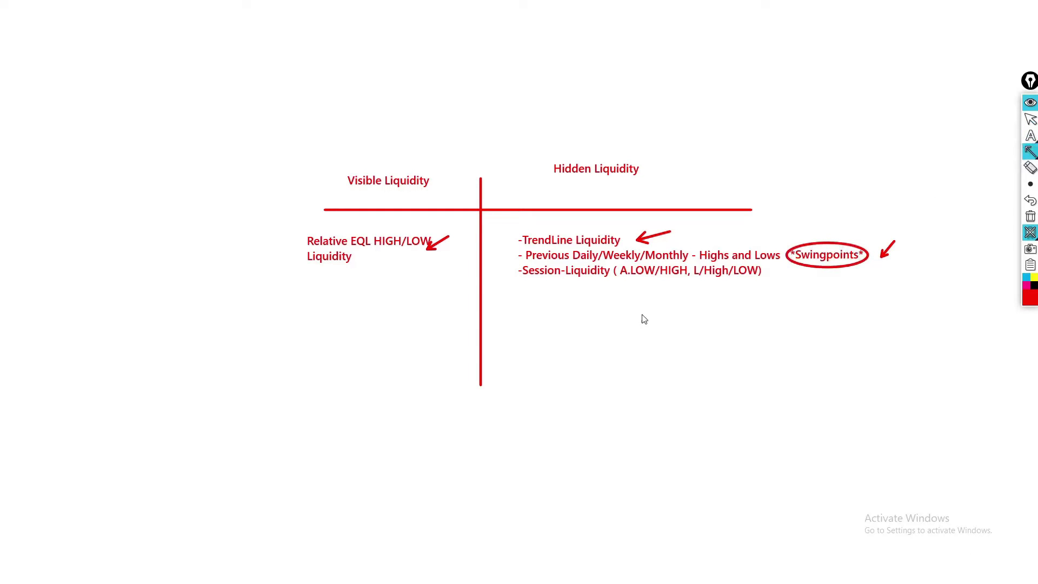
pyautogui.moveTo(624, 318); pyautogui.dragTo(607, 290)
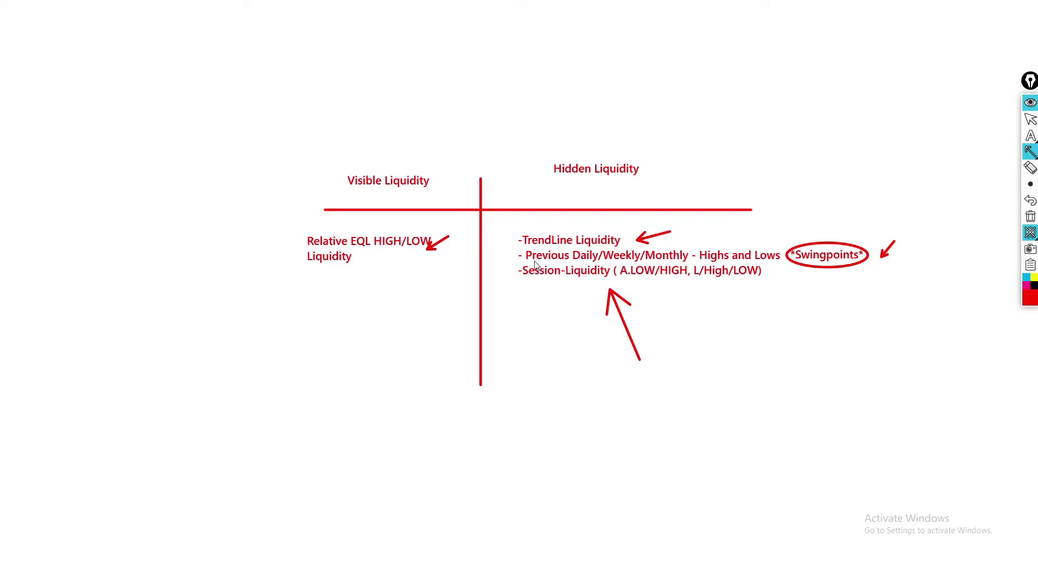
pyautogui.press('Escape')
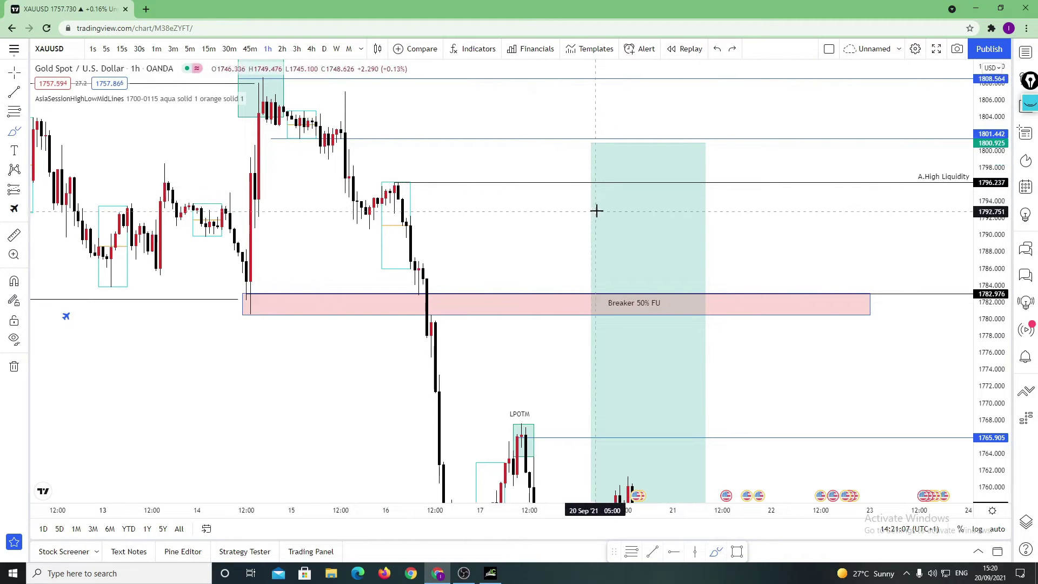
# Step: Draw a short brush stroke in the teal zone, then pan the chart away from it
pyautogui.moveTo(597, 208); pyautogui.dragTo(607, 174)
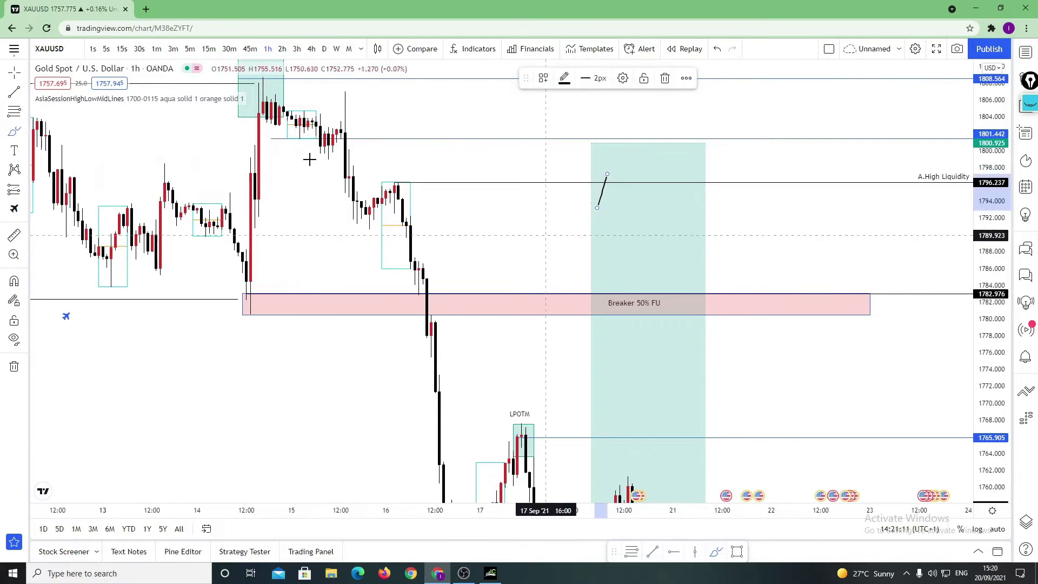
pyautogui.moveTo(480, 176)
pyautogui.mouseDown()
pyautogui.moveTo(440, 95)
pyautogui.moveTo(522, 236)
pyautogui.mouseUp()
pyautogui.moveTo(953, 195); pyautogui.dragTo(964, 238)
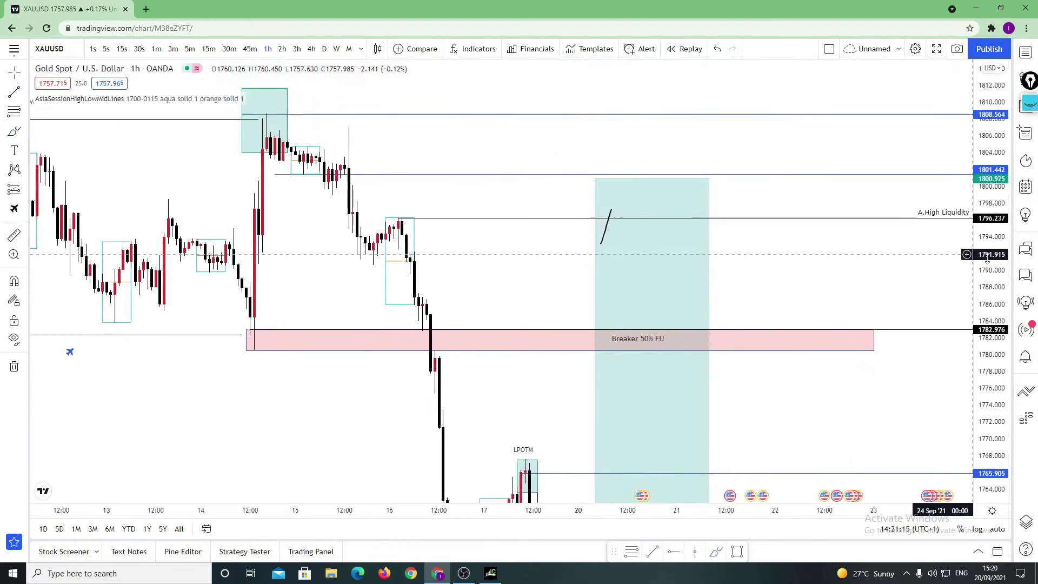
pyautogui.moveTo(750, 259); pyautogui.dragTo(696, 243)
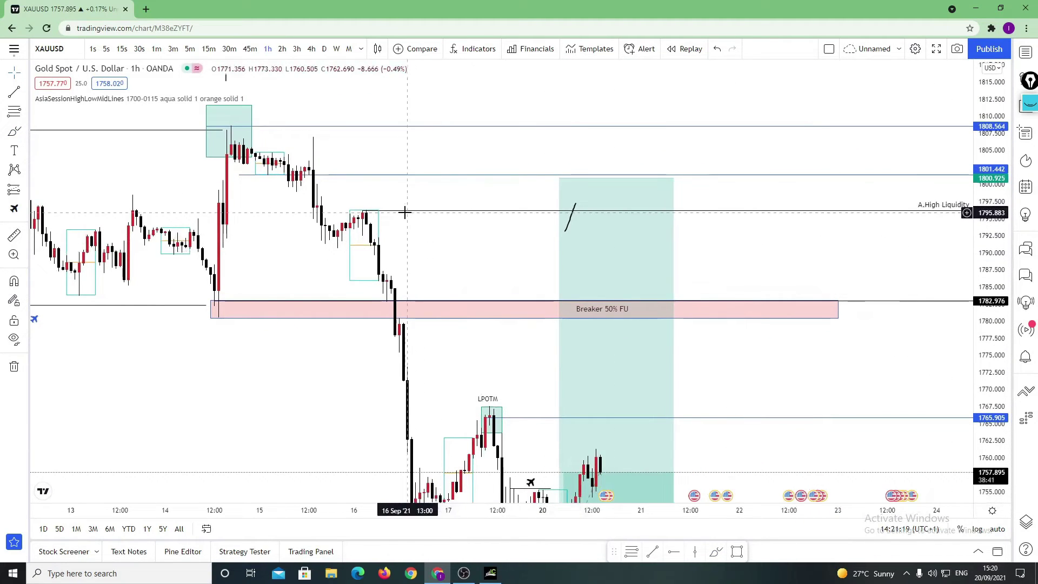
# Step: Zoom out to late August–early September and select Horizontal Ray from the favourites bar
pyautogui.scroll(-3, 351, 238)
pyautogui.scroll(-3, 352, 238)
pyautogui.moveTo(419, 230)
pyautogui.mouseDown()
pyautogui.moveTo(486, 349)
pyautogui.moveTo(480, 394)
pyautogui.moveTo(494, 420)
pyautogui.moveTo(424, 380)
pyautogui.moveTo(355, 392)
pyautogui.moveTo(490, 467)
pyautogui.moveTo(517, 433)
pyautogui.mouseUp()
pyautogui.scroll(2, 549, 459)
pyautogui.click(674, 553)
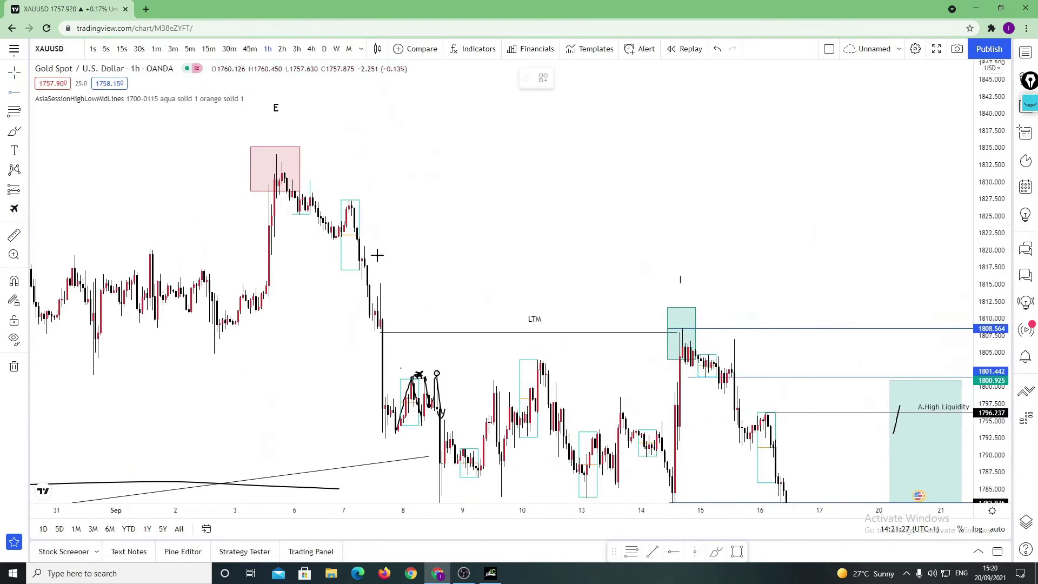
# Step: Add a ray at the 1827.47 early-September high with the A.High Liquidity template, showing it fully
pyautogui.click(346, 199)
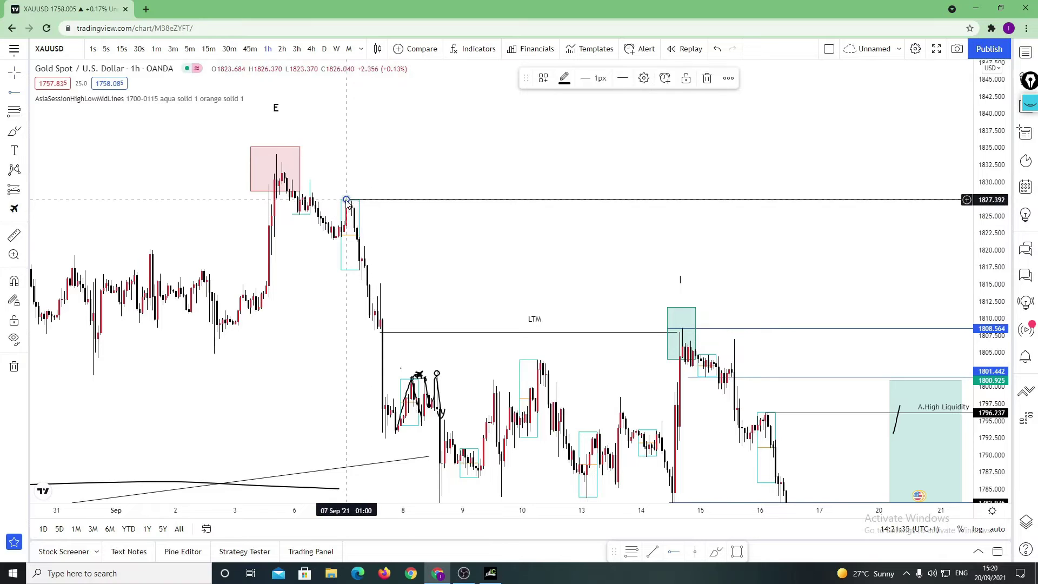
pyautogui.doubleClick(347, 199)
pyautogui.click(459, 407)
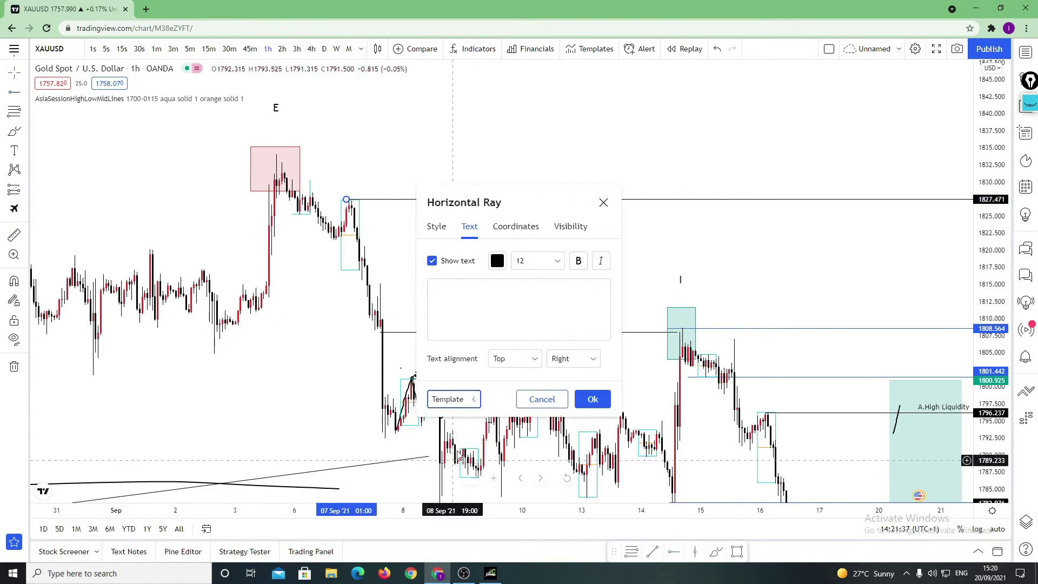
pyautogui.click(457, 461)
pyautogui.click(589, 399)
pyautogui.scroll(-3, 820, 287)
pyautogui.moveTo(760, 222); pyautogui.dragTo(613, 236)
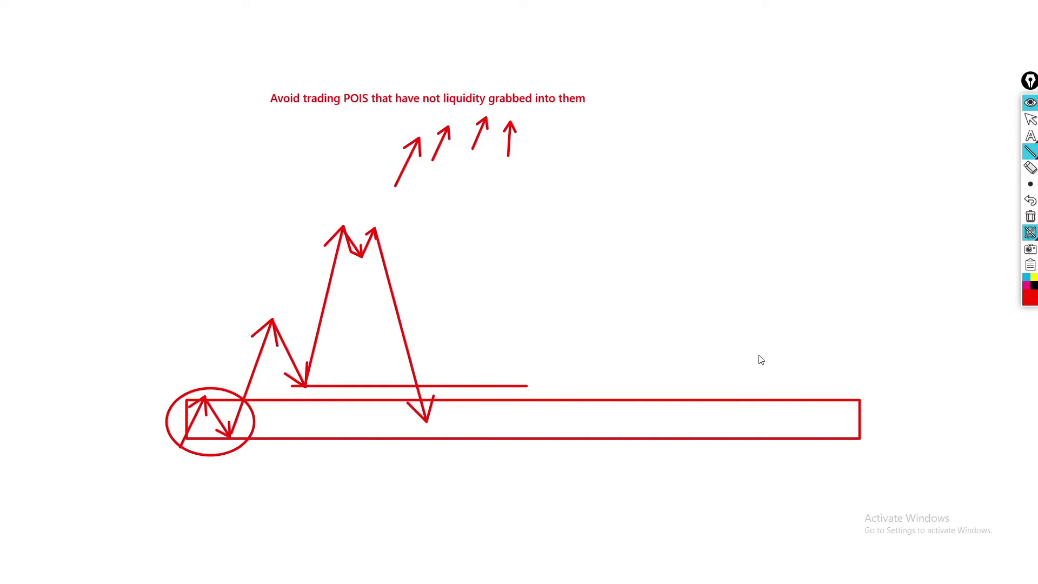
# Step: Clear the whiteboard and write the note 'Use liquidity pools as target'
pyautogui.click(1030, 216)
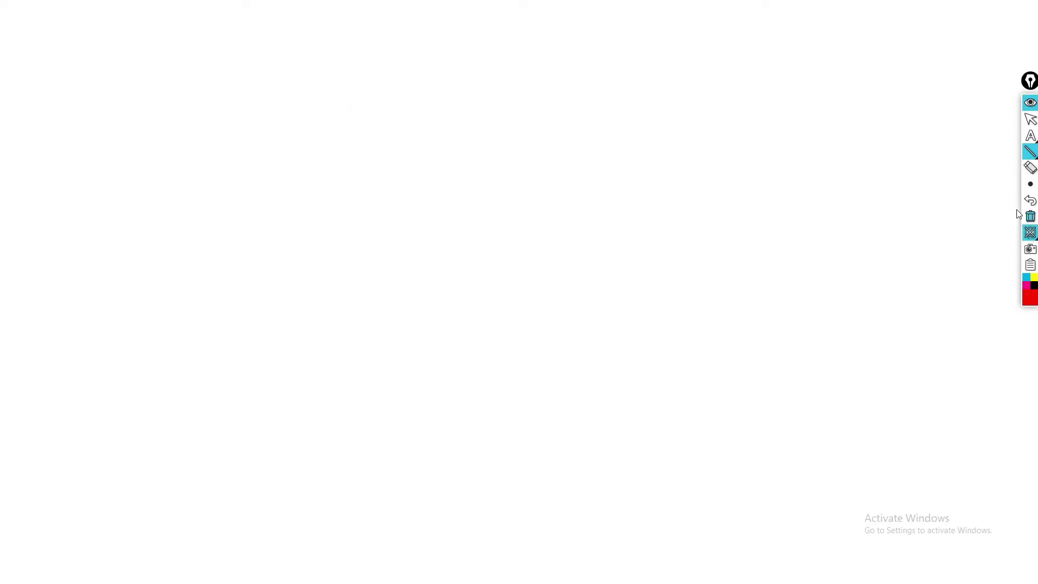
pyautogui.click(1031, 135)
pyautogui.click(503, 116)
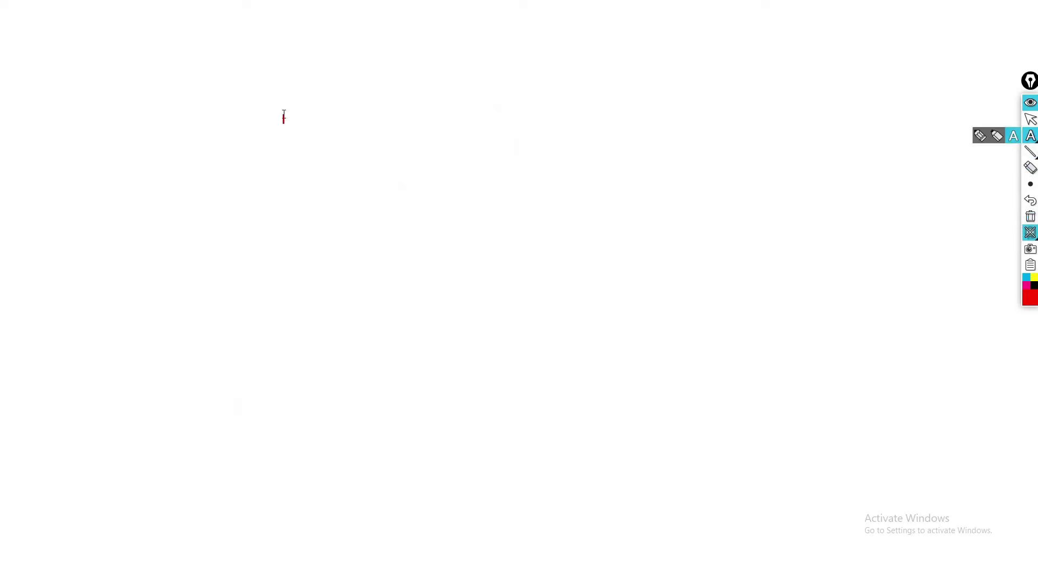
pyautogui.write('Use liquidity pools as target')
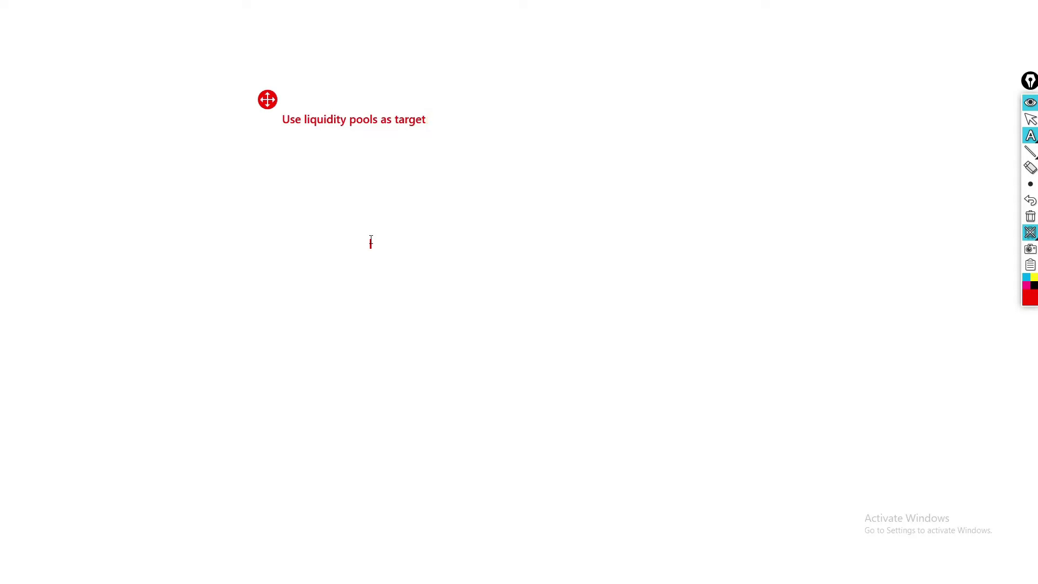
# Step: Draw red arrows forming a falling zig-zag
pyautogui.click(1031, 152)
pyautogui.click(1013, 151)
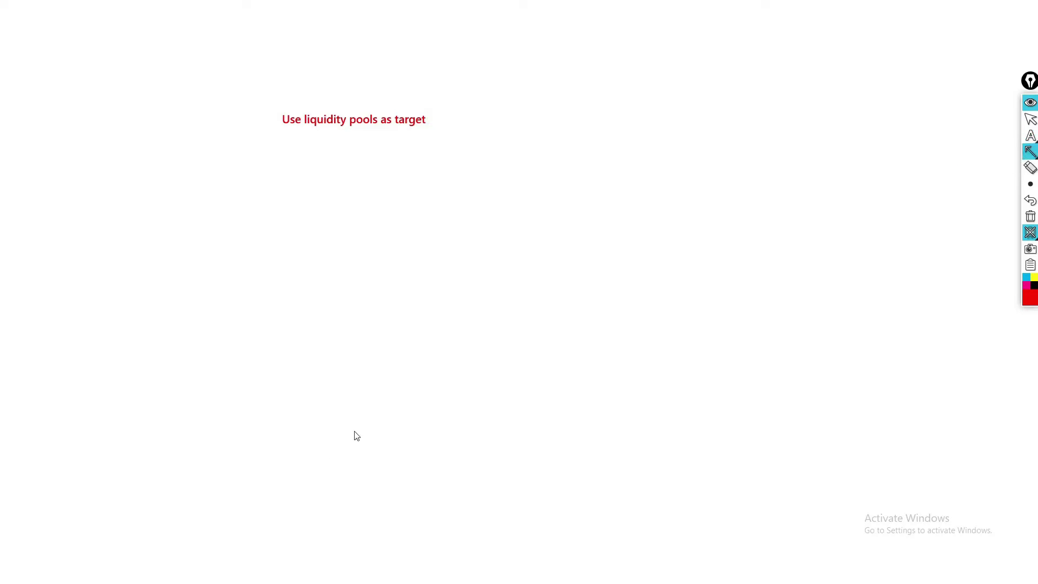
pyautogui.moveTo(337, 247); pyautogui.dragTo(351, 304)
pyautogui.moveTo(350, 304); pyautogui.dragTo(374, 276)
pyautogui.moveTo(374, 276)
pyautogui.mouseDown()
pyautogui.moveTo(401, 357)
pyautogui.moveTo(425, 312)
pyautogui.mouseUp()
pyautogui.moveTo(425, 313)
pyautogui.mouseDown()
pyautogui.moveTo(448, 413)
pyautogui.moveTo(459, 381)
pyautogui.moveTo(486, 468)
pyautogui.mouseUp()
# Step: Continue the zig-zag along the bottom, add the upward rally arrows and a long crossing arrow
pyautogui.moveTo(502, 422); pyautogui.dragTo(526, 473)
pyautogui.moveTo(528, 471); pyautogui.dragTo(617, 385)
pyautogui.moveTo(617, 385); pyautogui.dragTo(647, 455)
pyautogui.moveTo(646, 455); pyautogui.dragTo(714, 297)
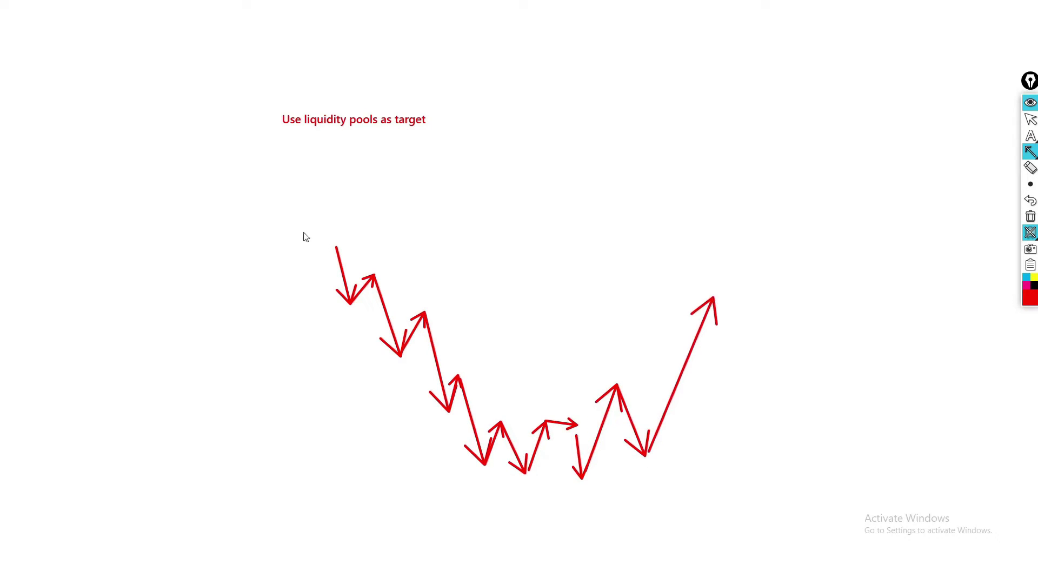
pyautogui.moveTo(1031, 152)
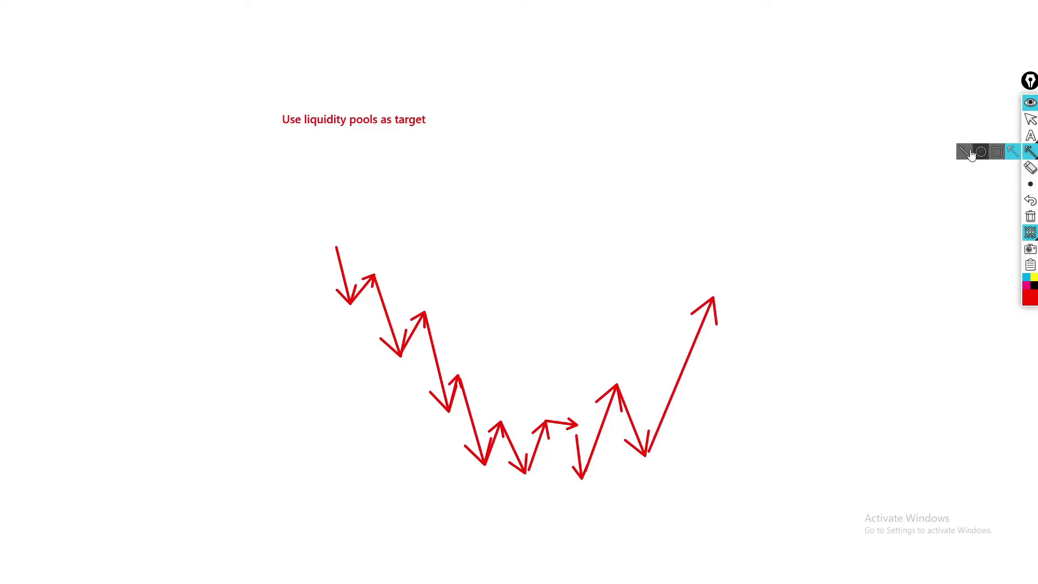
pyautogui.moveTo(344, 238); pyautogui.dragTo(532, 421)
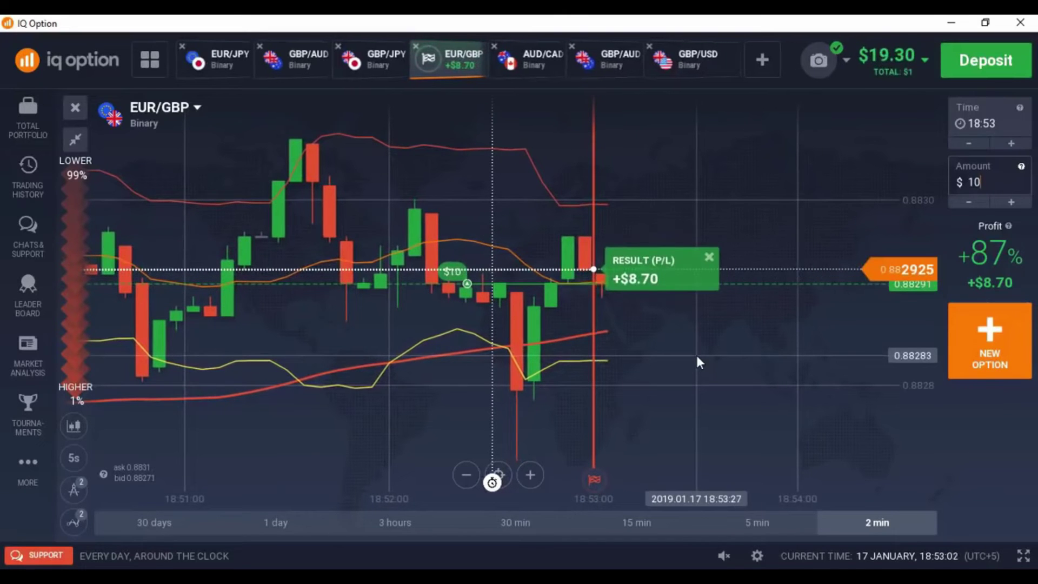
# Step: Dismiss the result popup, set the EUR/GBP trade amount to $19 and check expiration
pyautogui.click(712, 258)
pyautogui.click(988, 183)
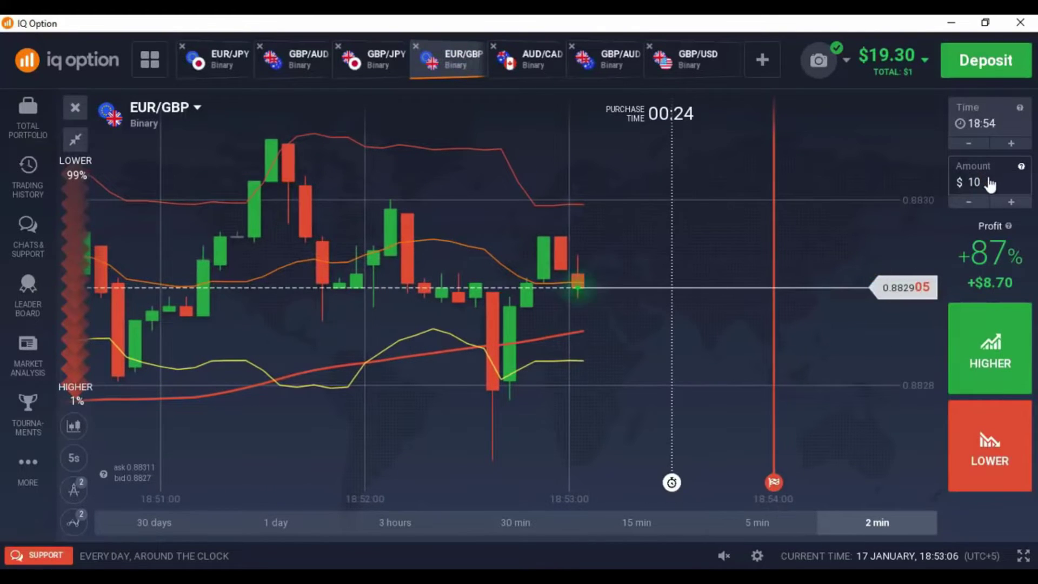
pyautogui.write('19')
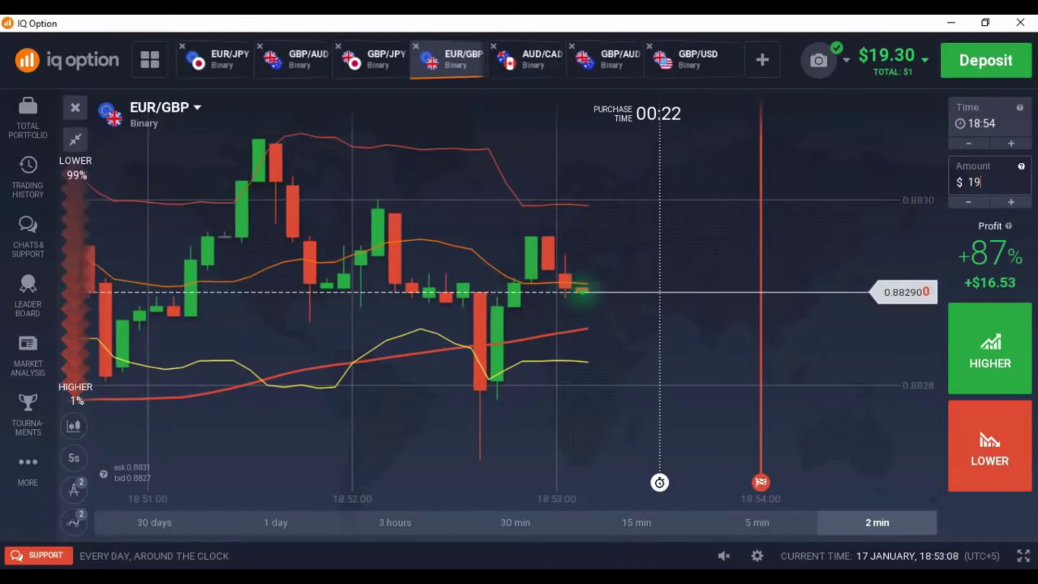
pyautogui.click(985, 127)
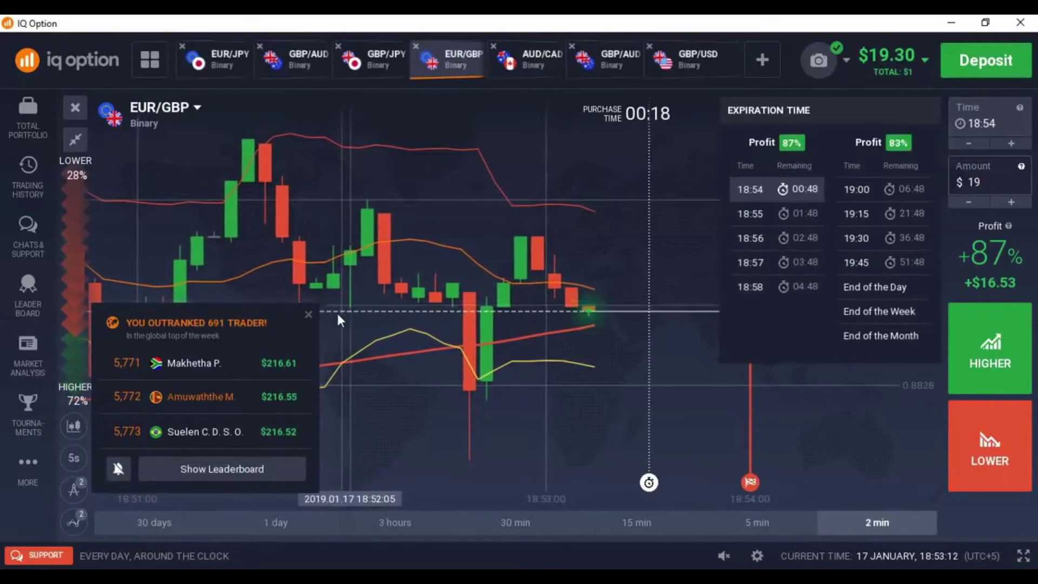
pyautogui.click(308, 314)
pyautogui.click(973, 182)
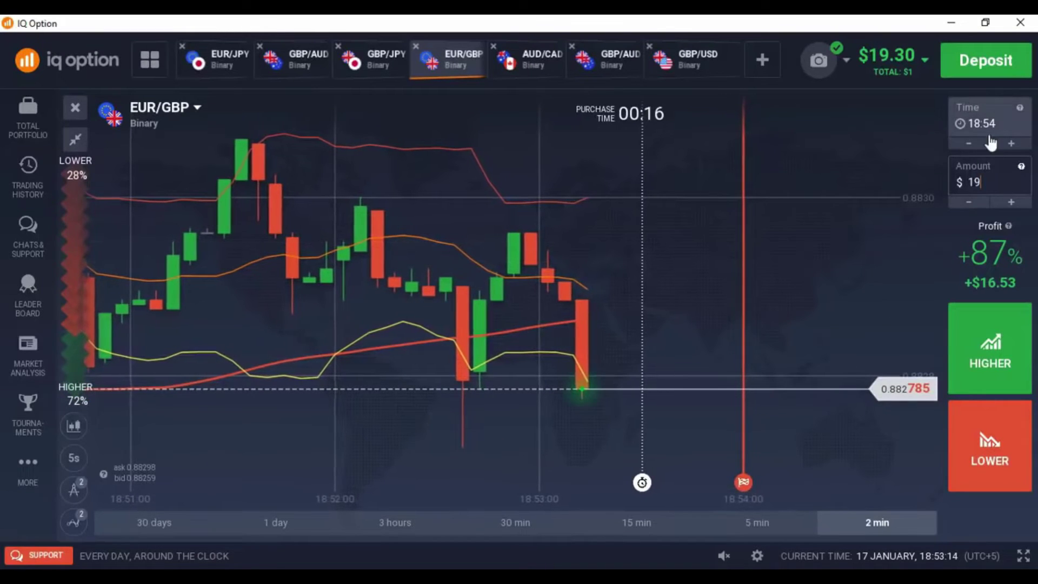
# Step: Place several HIGHER trades on EUR/GBP, including one at 0.882670
pyautogui.click(980, 349)
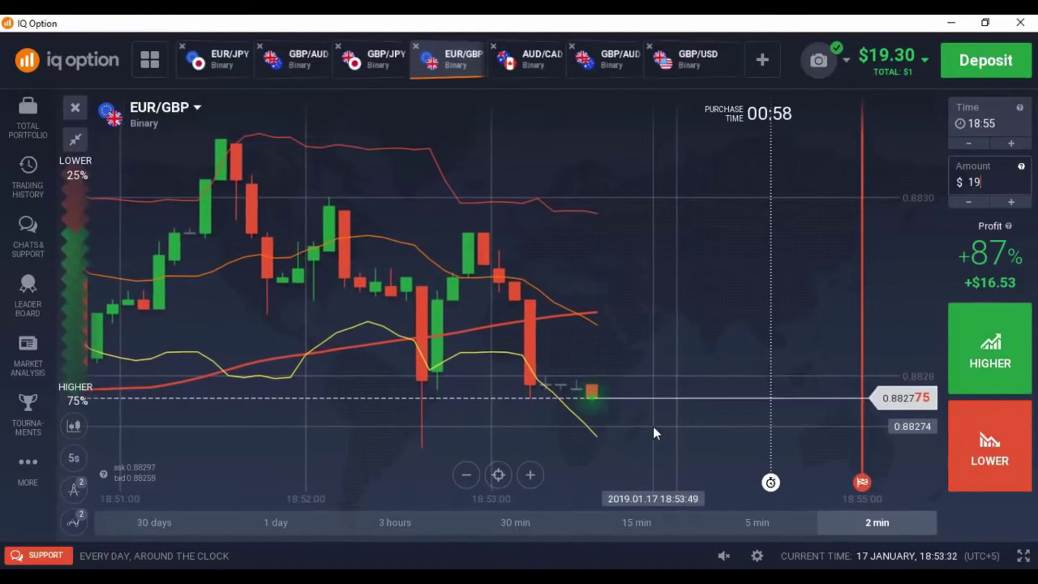
pyautogui.scroll(-2, 652, 425)
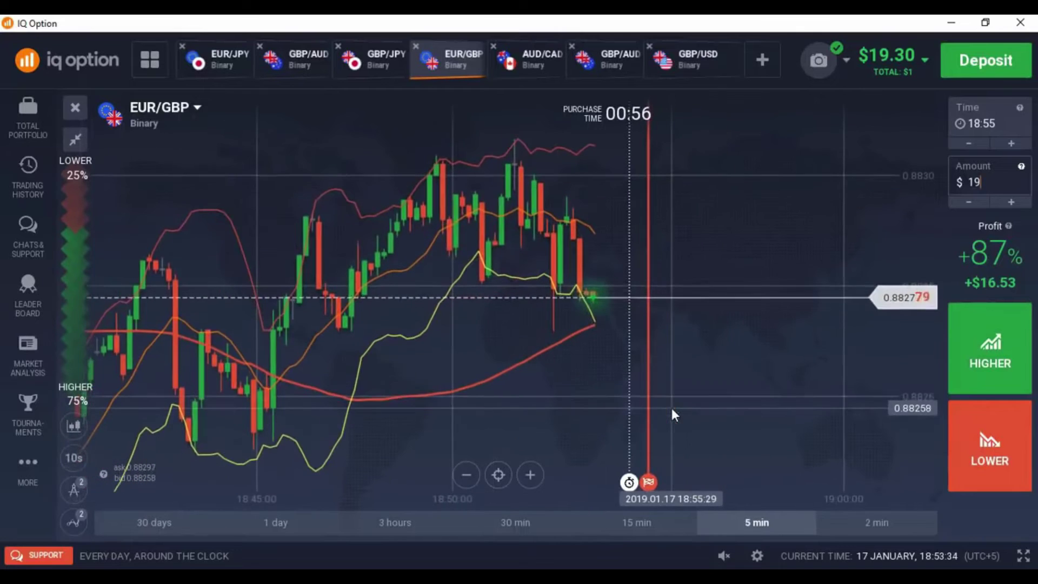
pyautogui.scroll(2, 739, 339)
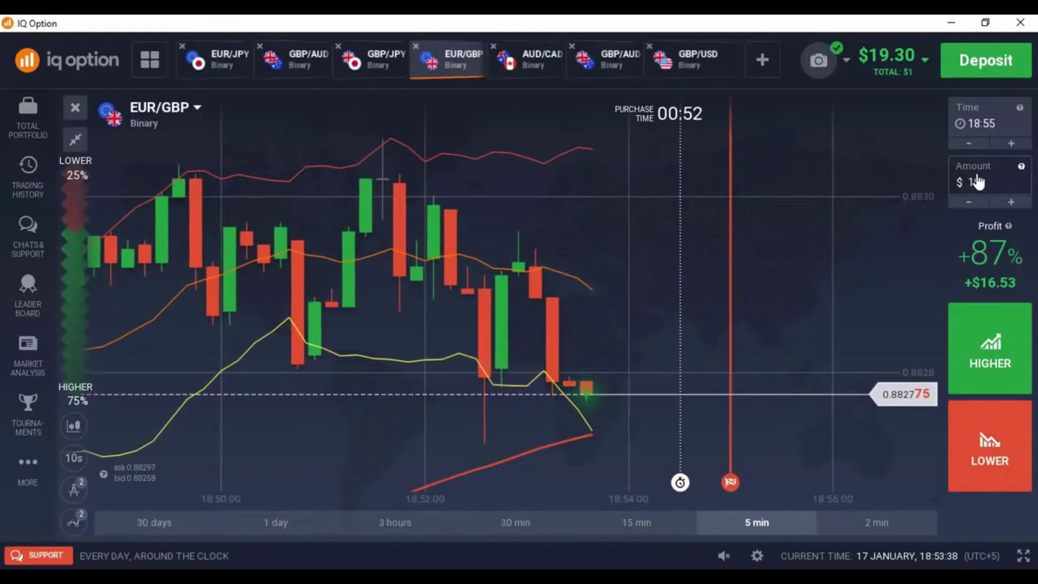
pyautogui.click(959, 344)
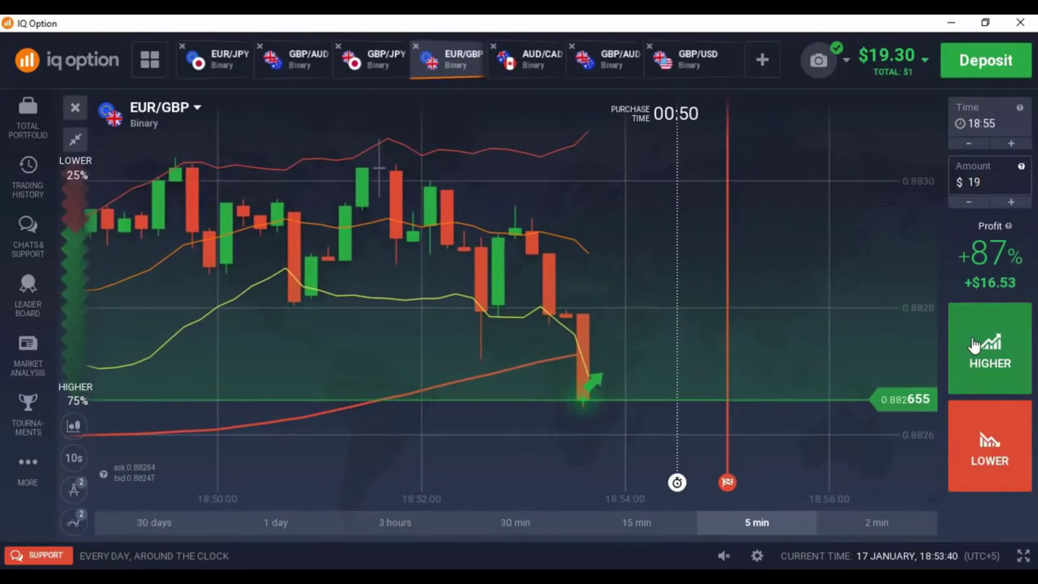
pyautogui.scroll(-2, 757, 322)
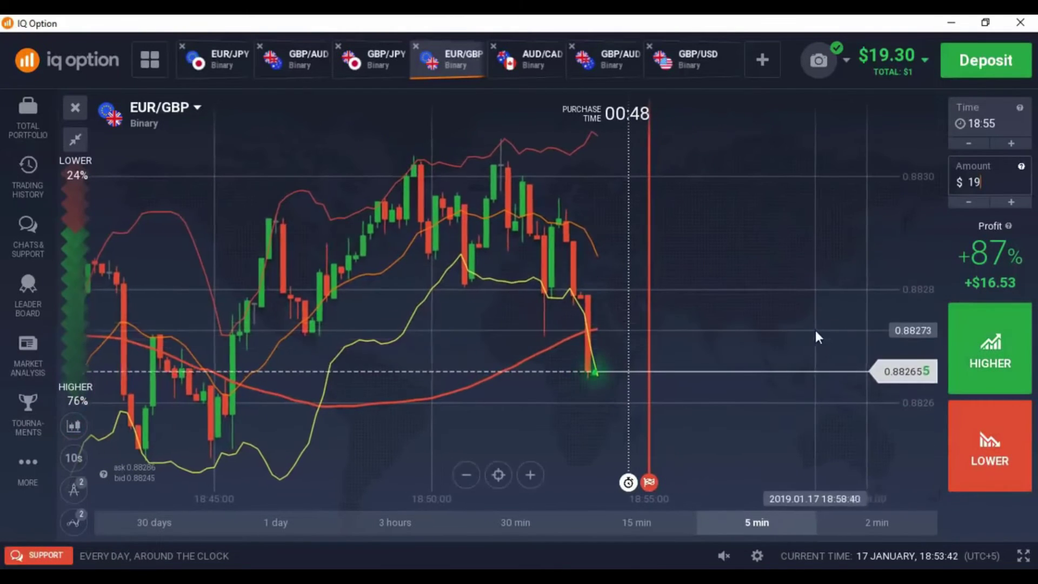
pyautogui.scroll(2, 815, 336)
pyautogui.click(958, 352)
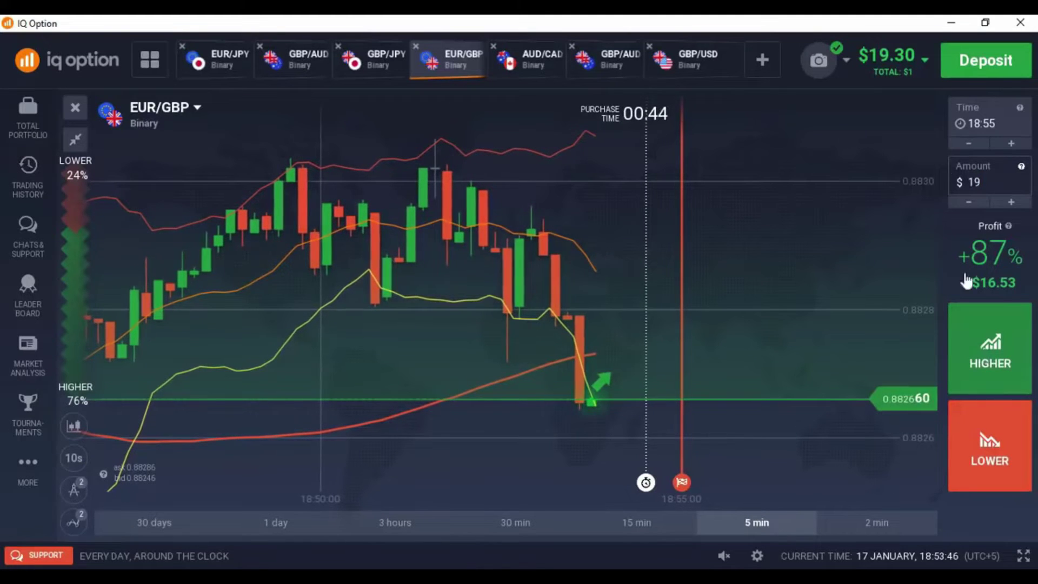
# Step: Confirm the 18:55 expiration and open another $19 HIGHER trade
pyautogui.click(968, 127)
pyautogui.click(971, 131)
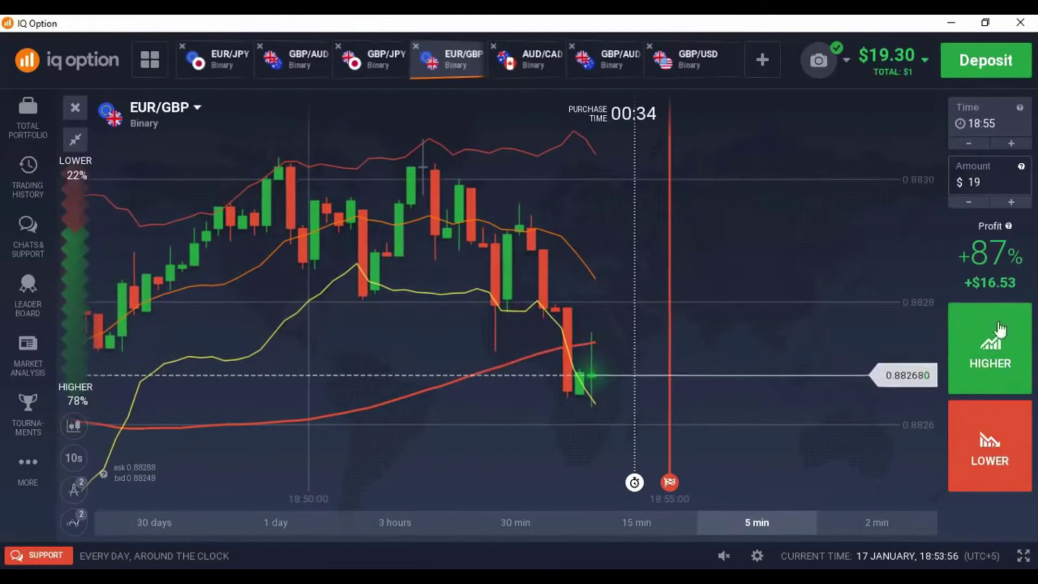
pyautogui.moveTo(971, 120)
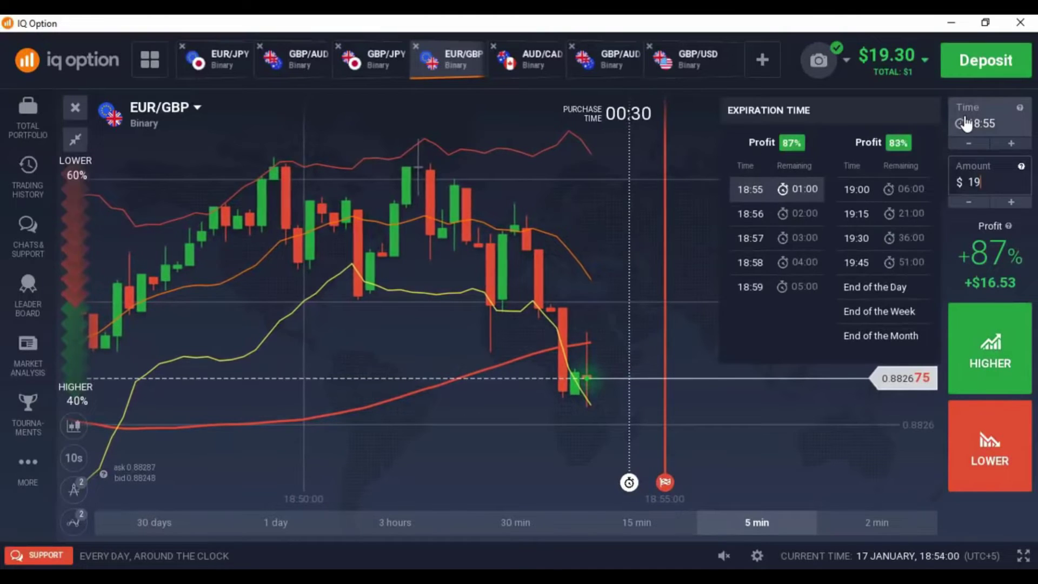
pyautogui.scroll(3, 702, 325)
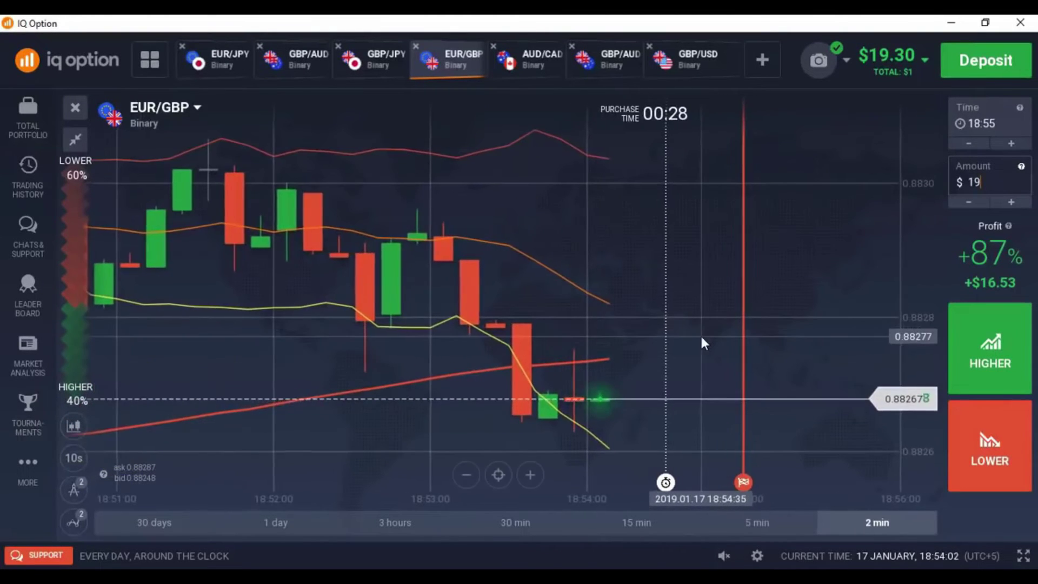
pyautogui.click(976, 359)
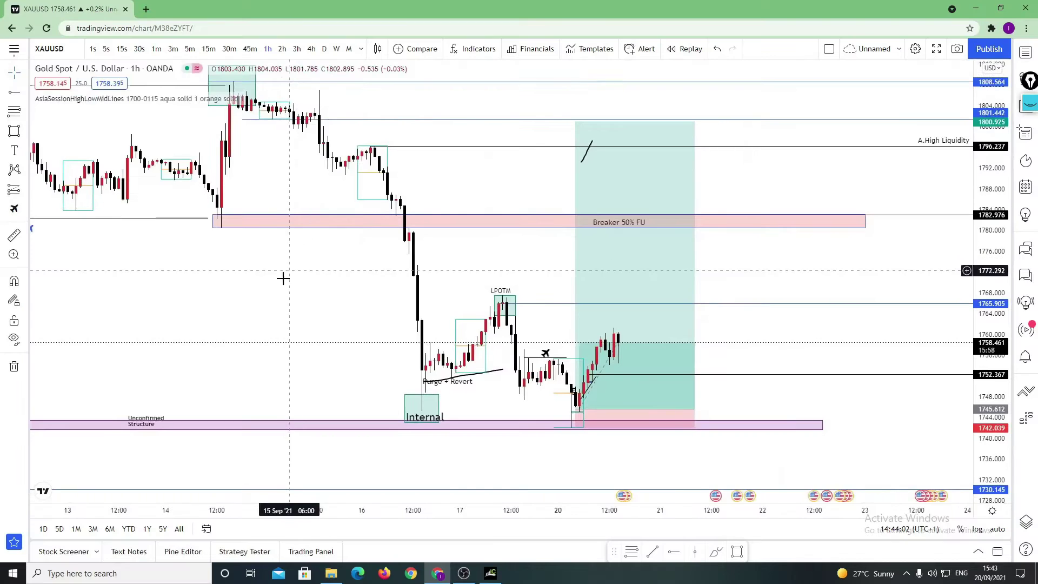
# Step: Pan to higher prices, loop the expected rally area freehand, then undo the scribbles
pyautogui.moveTo(297, 333)
pyautogui.mouseDown()
pyautogui.moveTo(299, 345)
pyautogui.moveTo(321, 347)
pyautogui.mouseUp()
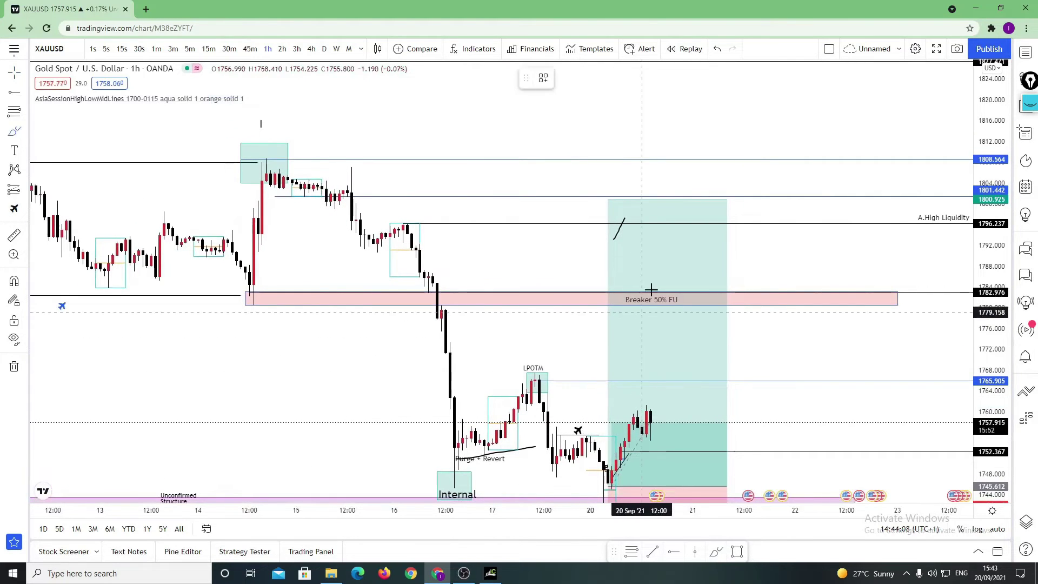
pyautogui.moveTo(653, 260)
pyautogui.mouseDown()
pyautogui.moveTo(625, 408)
pyautogui.moveTo(711, 342)
pyautogui.mouseUp()
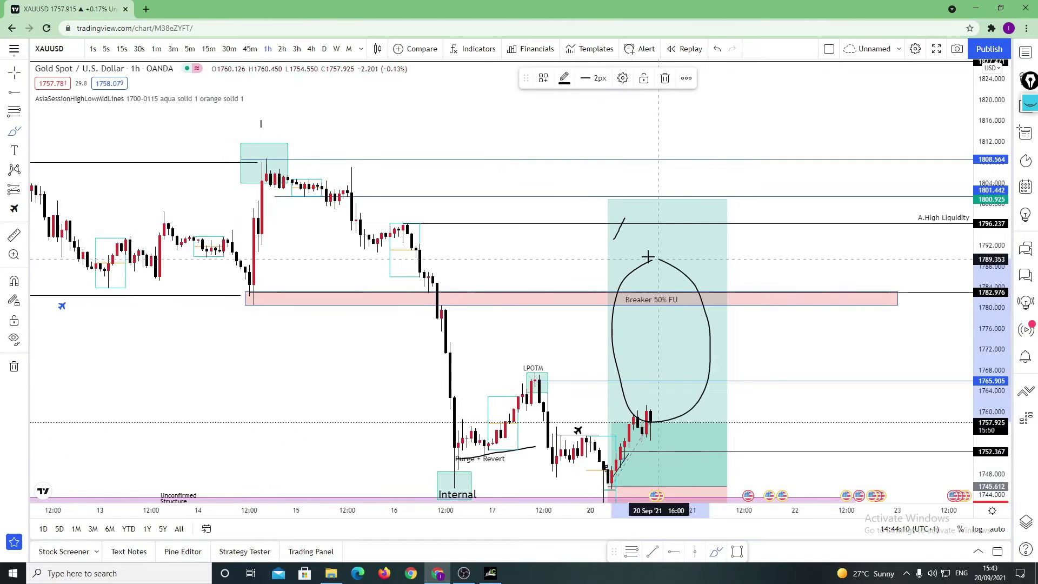
pyautogui.click(718, 49)
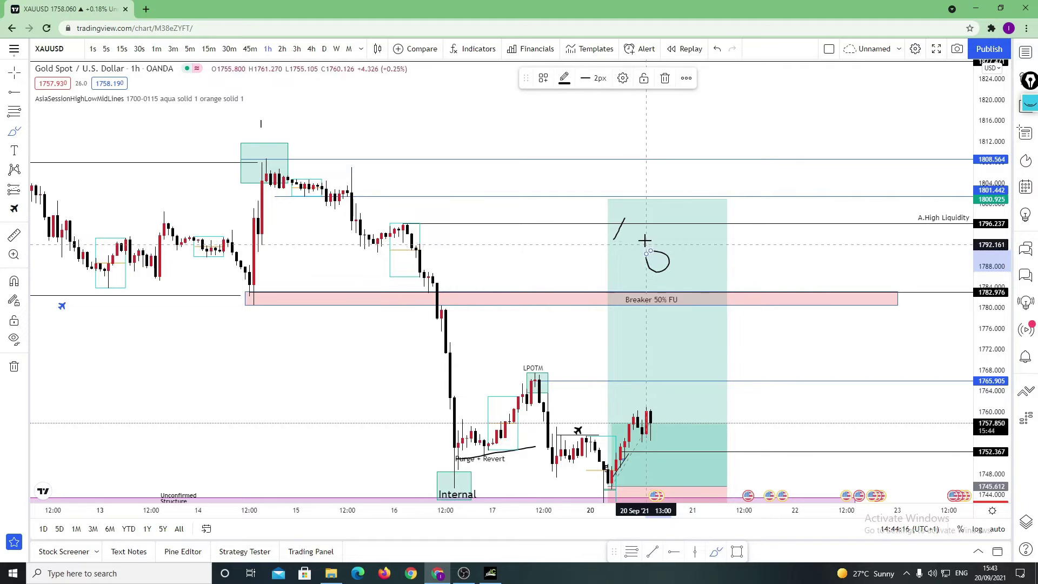
pyautogui.click(716, 50)
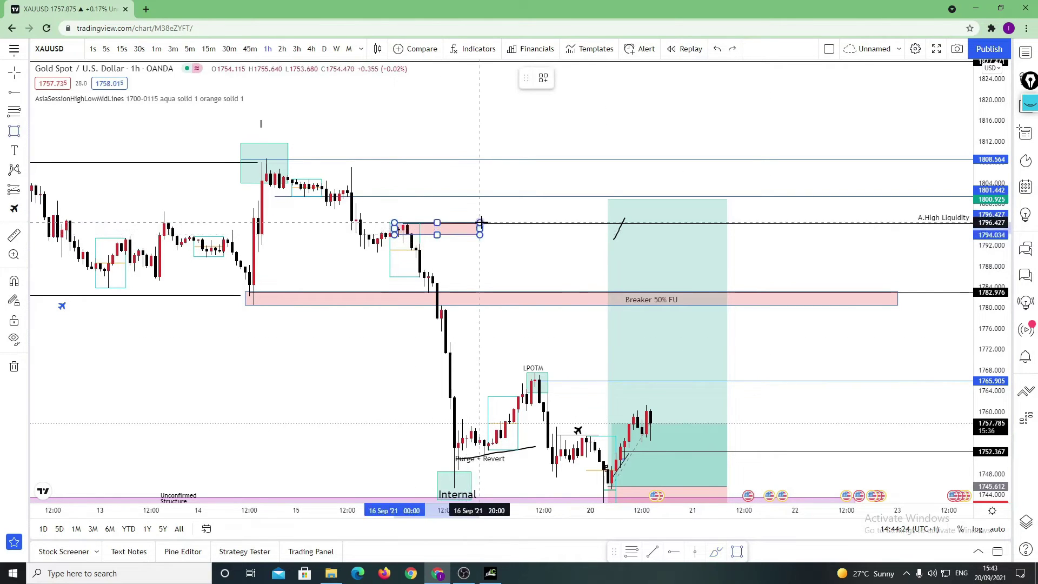
# Step: Stretch the pink zone right to 22 Sep and add a short brush stroke
pyautogui.moveTo(485, 228); pyautogui.dragTo(788, 229)
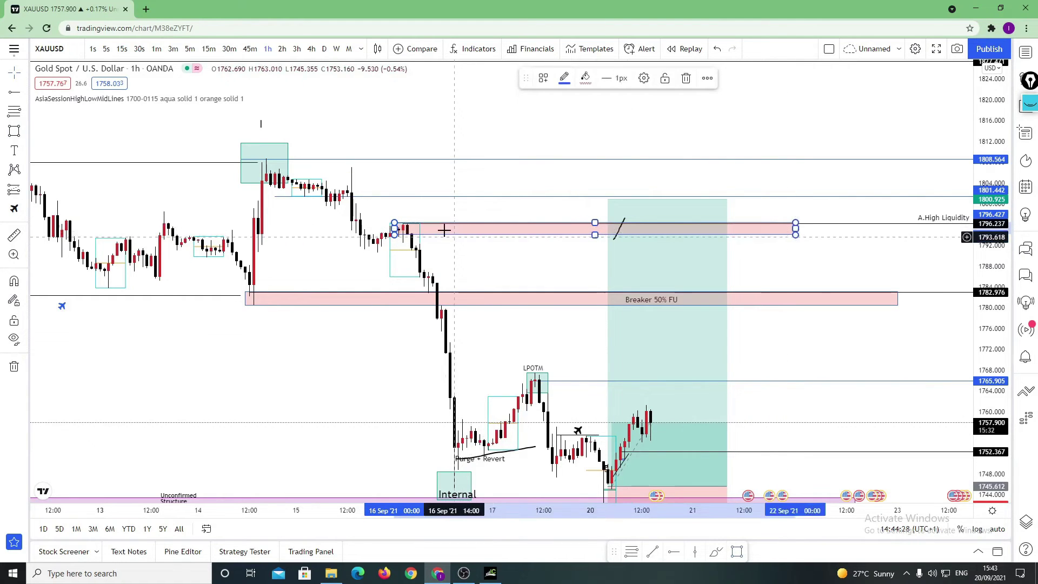
pyautogui.click(716, 551)
pyautogui.moveTo(445, 210); pyautogui.dragTo(431, 219)
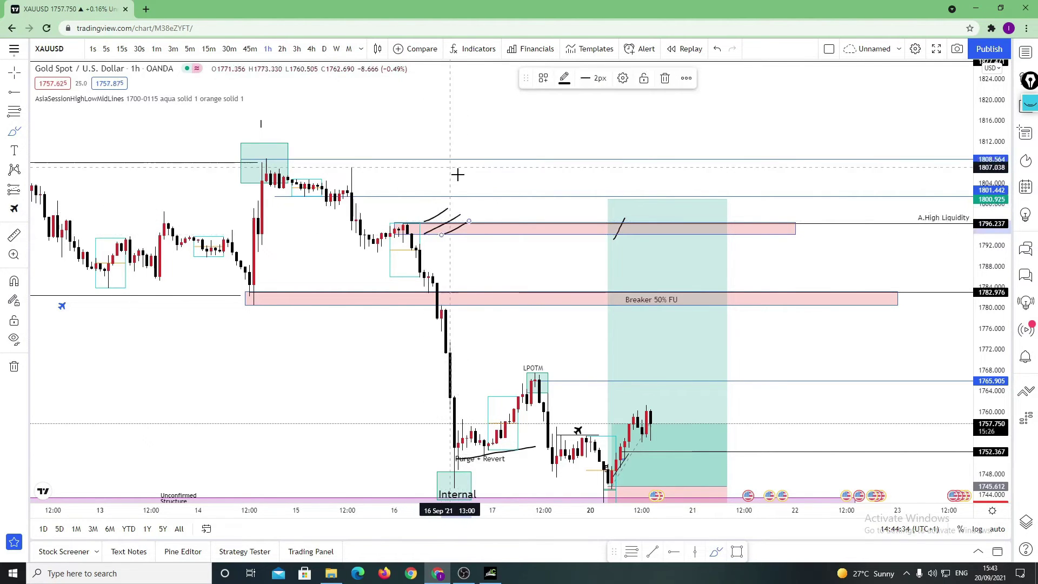
# Step: Scroll back to late August and delete the four stray black lines around tl liquidity
pyautogui.hscroll(-10, 480, 234)
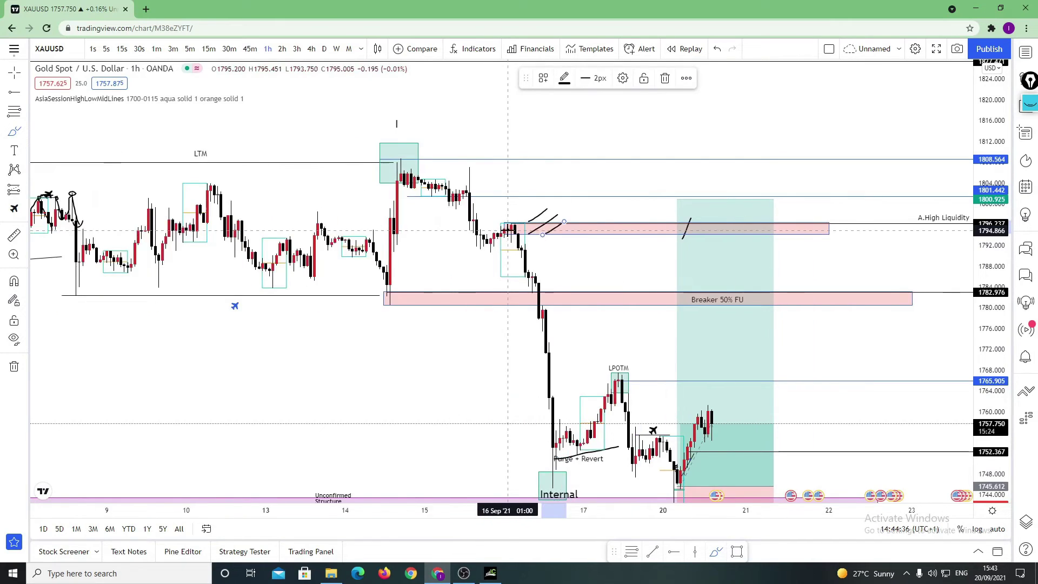
pyautogui.hscroll(-5, 508, 230)
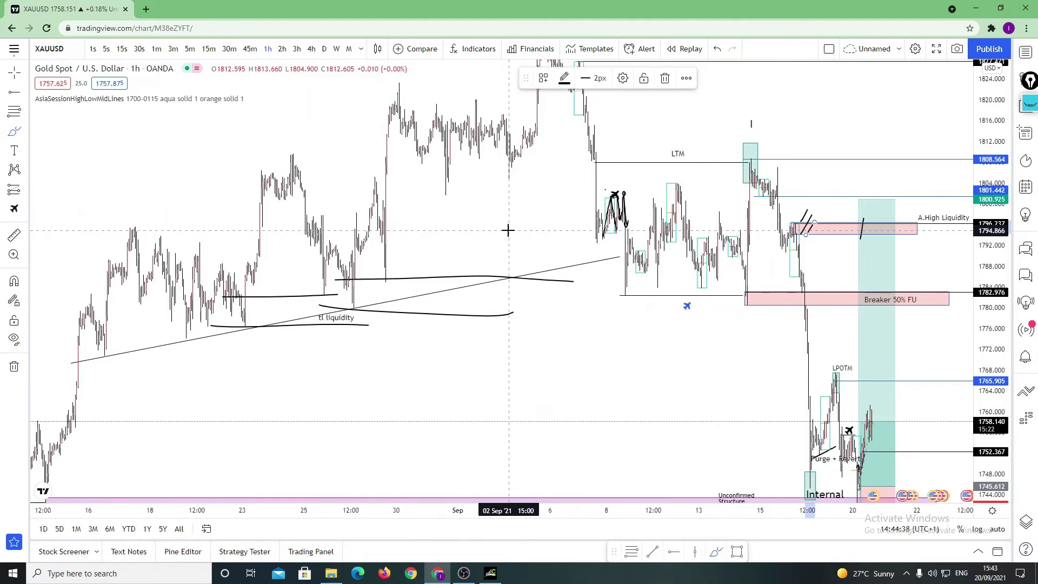
pyautogui.scroll(2, 398, 213)
pyautogui.hscroll(-8, 399, 355)
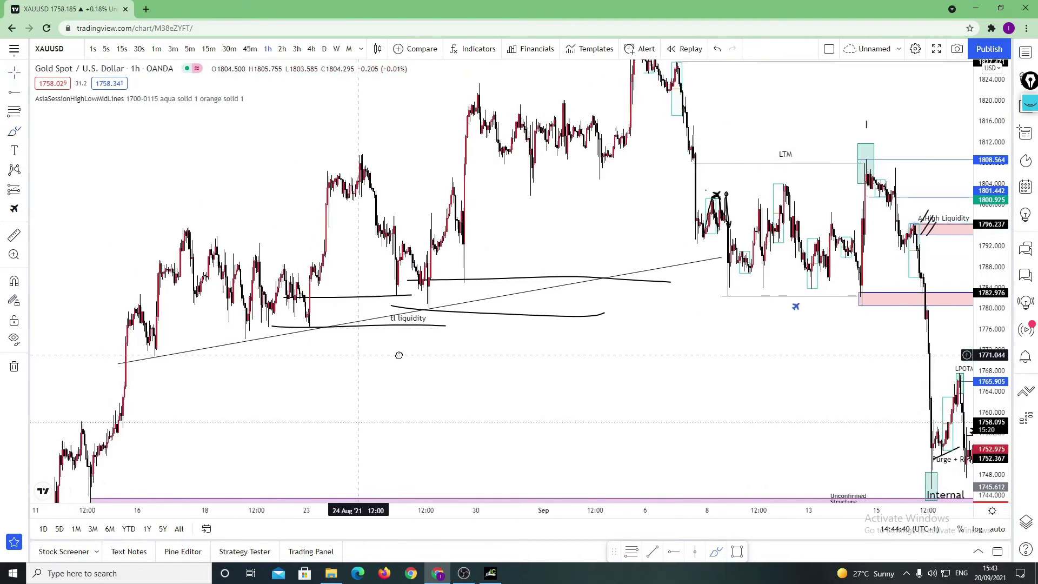
pyautogui.scroll(2, 563, 381)
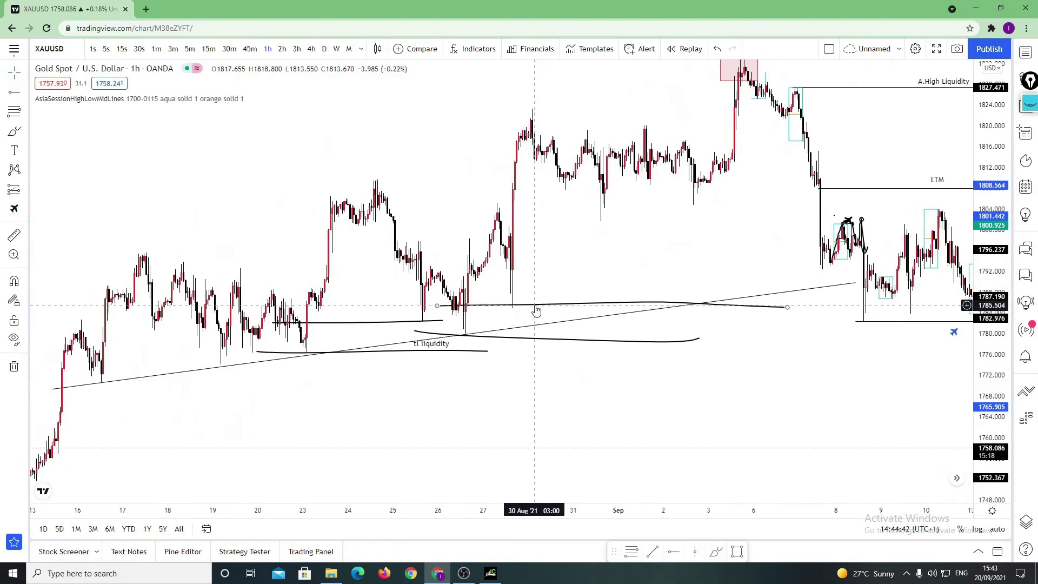
pyautogui.click(536, 306)
pyautogui.press('Delete')
pyautogui.click(533, 340)
pyautogui.press('Delete')
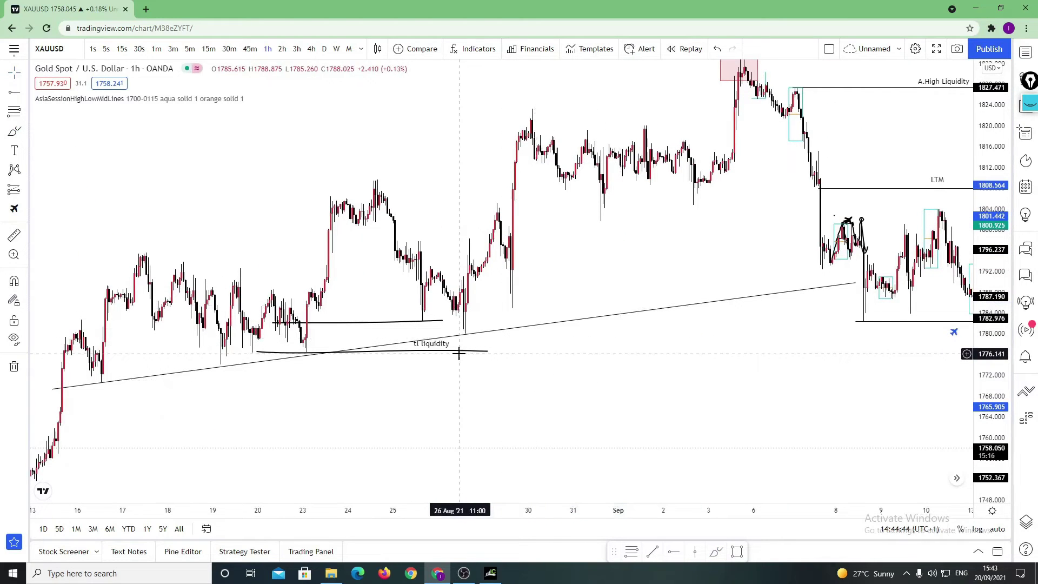
pyautogui.click(443, 351)
pyautogui.press('Delete')
pyautogui.click(407, 322)
pyautogui.press('Delete')
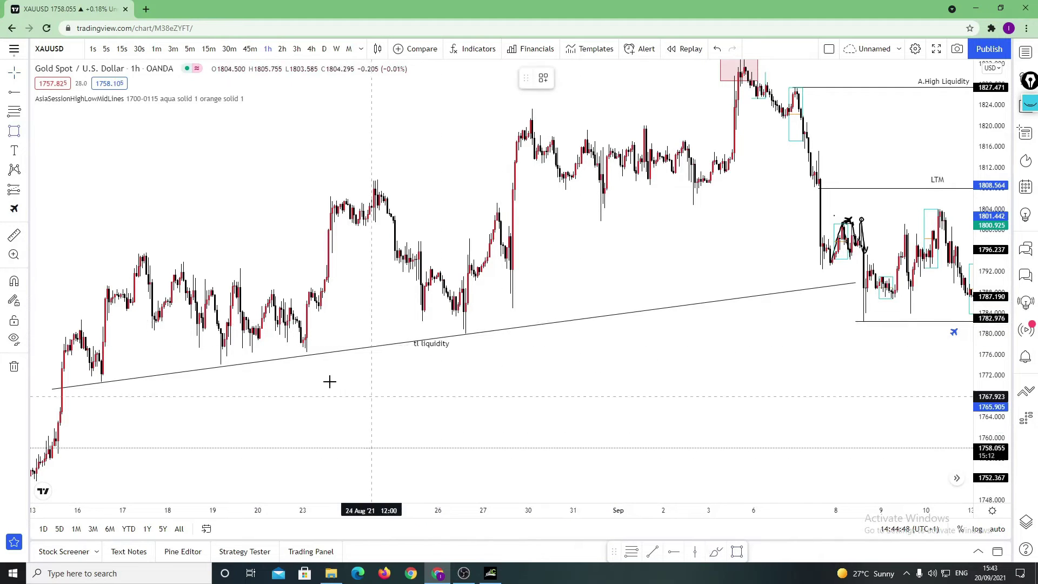
# Step: Draw a pink zone box at tl liquidity, stretched right to beneath the mid-September sell-off
pyautogui.moveTo(318, 356); pyautogui.dragTo(537, 385)
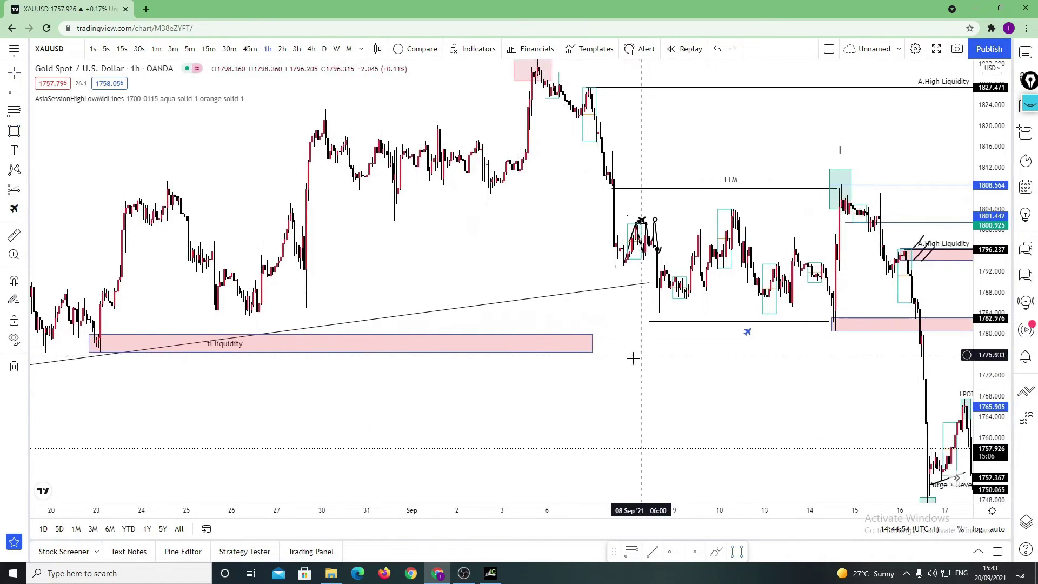
pyautogui.moveTo(592, 343); pyautogui.dragTo(931, 351)
pyautogui.click(666, 399)
pyautogui.scroll(-3, 654, 385)
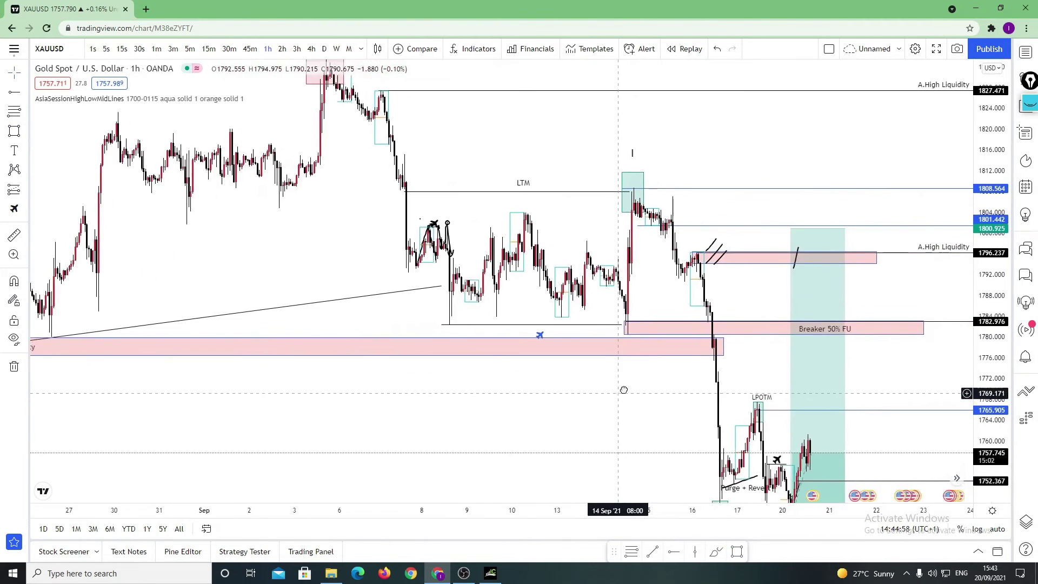
pyautogui.scroll(-2, 668, 396)
pyautogui.click(721, 551)
pyautogui.scroll(-2, 587, 325)
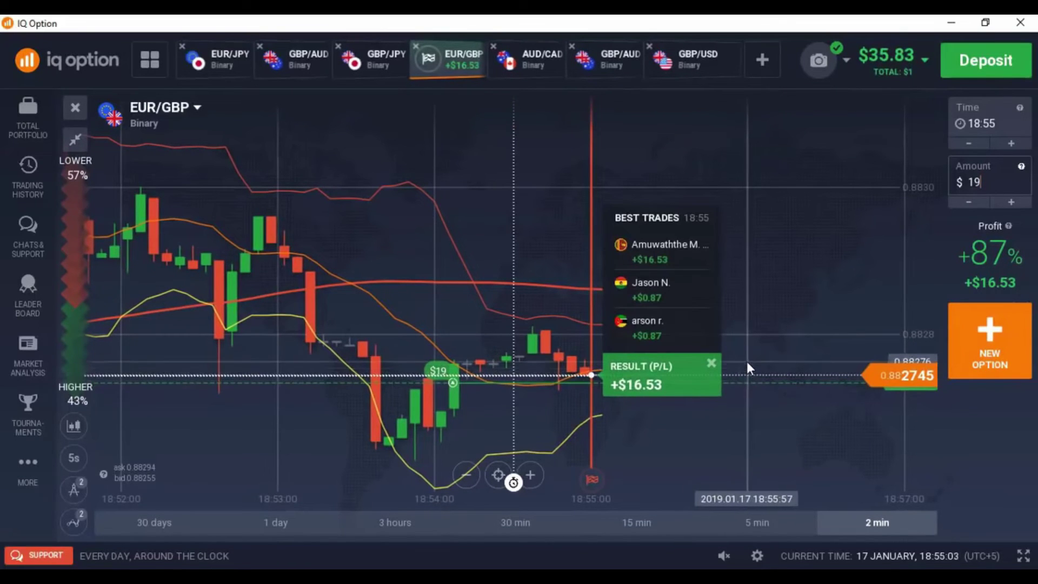
# Step: Dismiss the previous trade's result box and leaderboard, then set the amount to 35
pyautogui.click(712, 363)
pyautogui.click(308, 315)
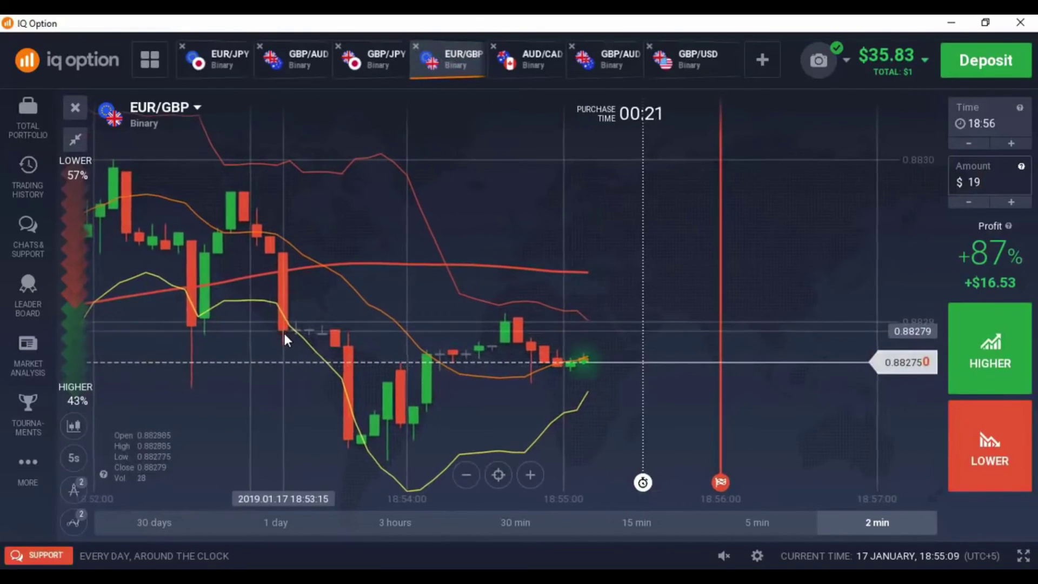
pyautogui.scroll(-2, 284, 333)
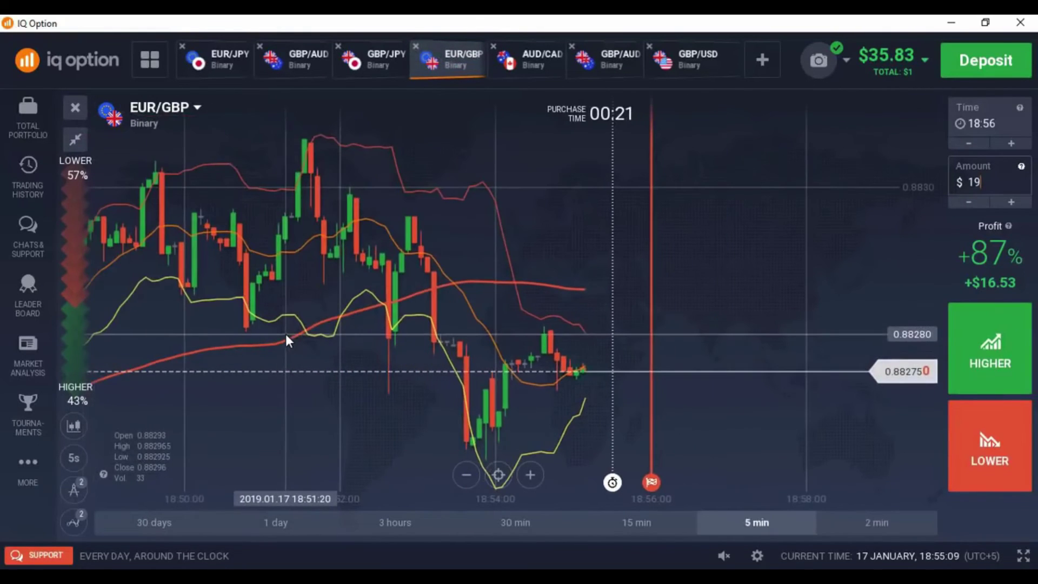
pyautogui.doubleClick(994, 183)
pyautogui.write('358')
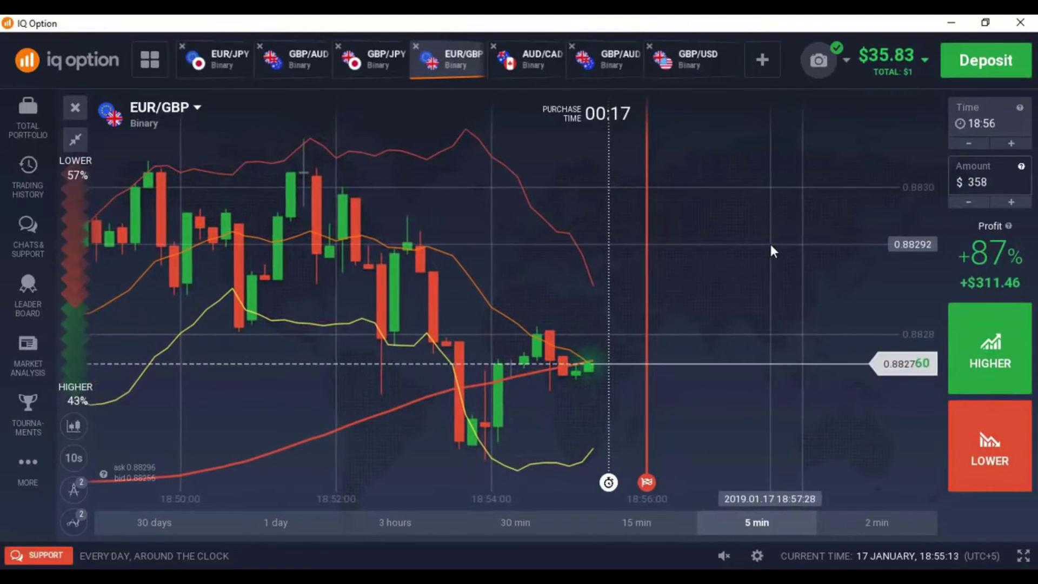
pyautogui.press('BackSpace')
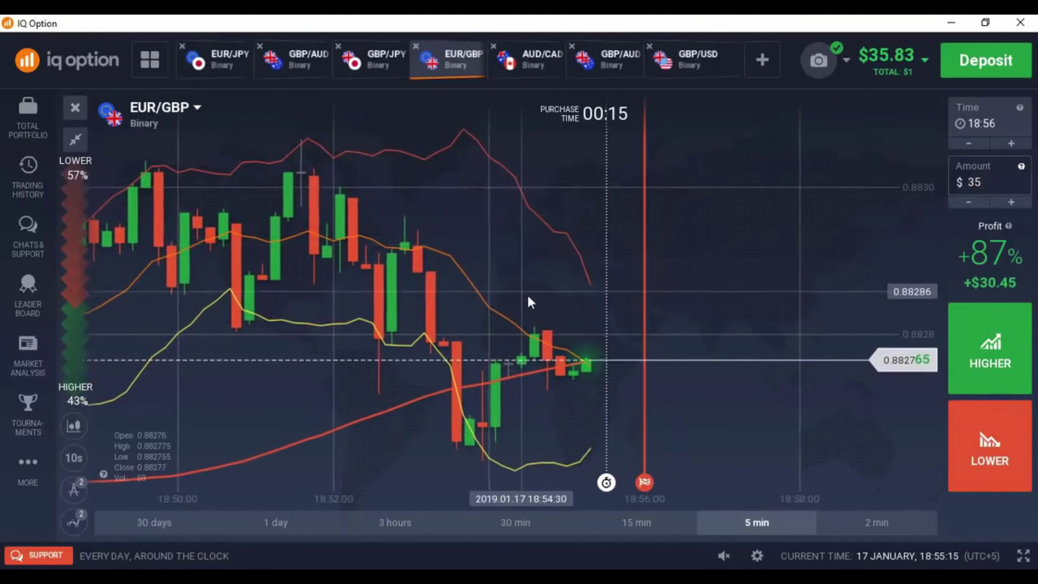
pyautogui.scroll(-2, 527, 293)
# Step: Switch to the GBP/AUD chart and review the expiration time choices
pyautogui.click(351, 49)
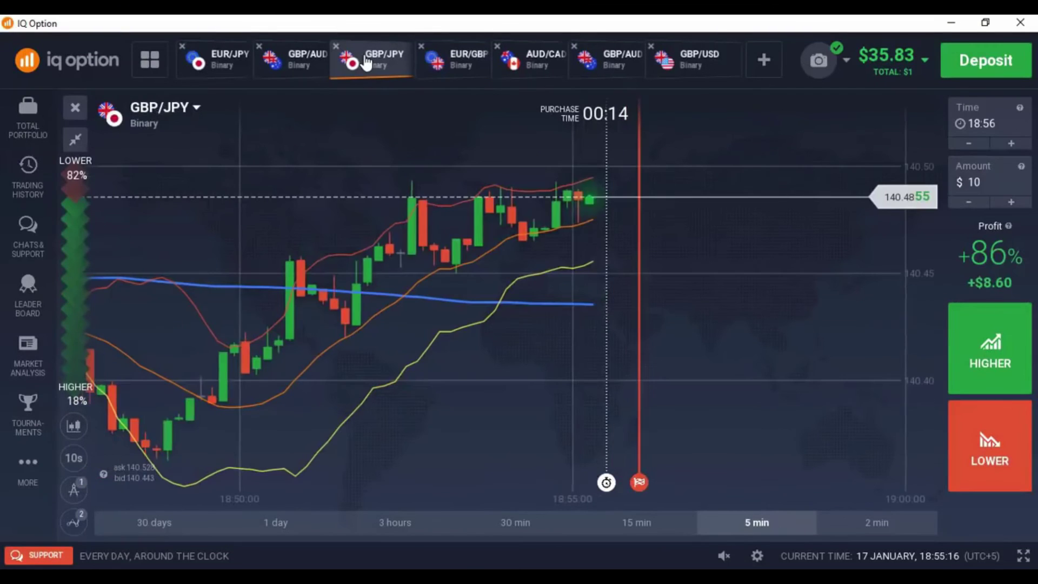
pyautogui.click(311, 68)
pyautogui.scroll(-3, 518, 304)
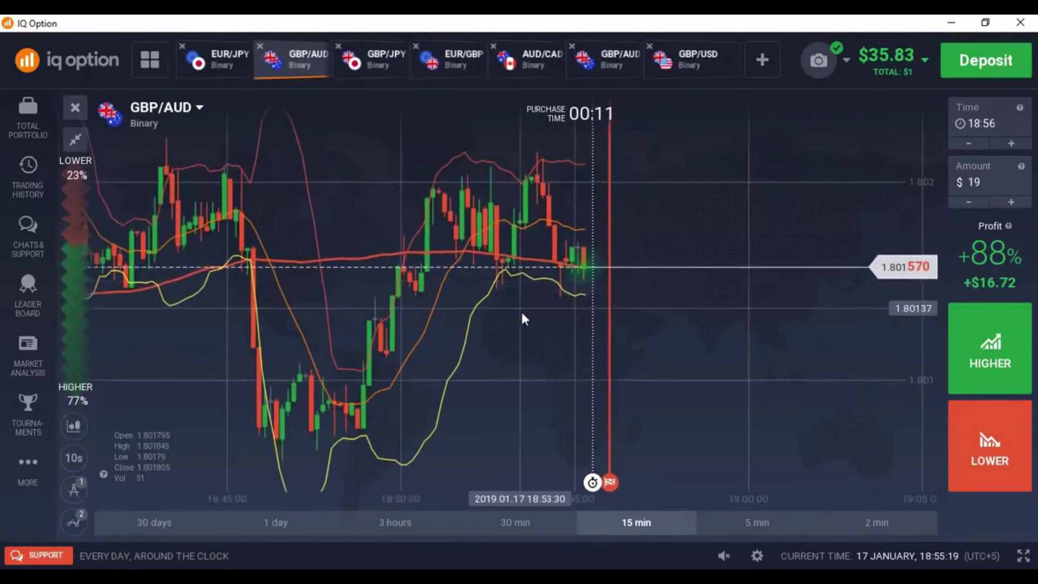
pyautogui.scroll(3, 711, 333)
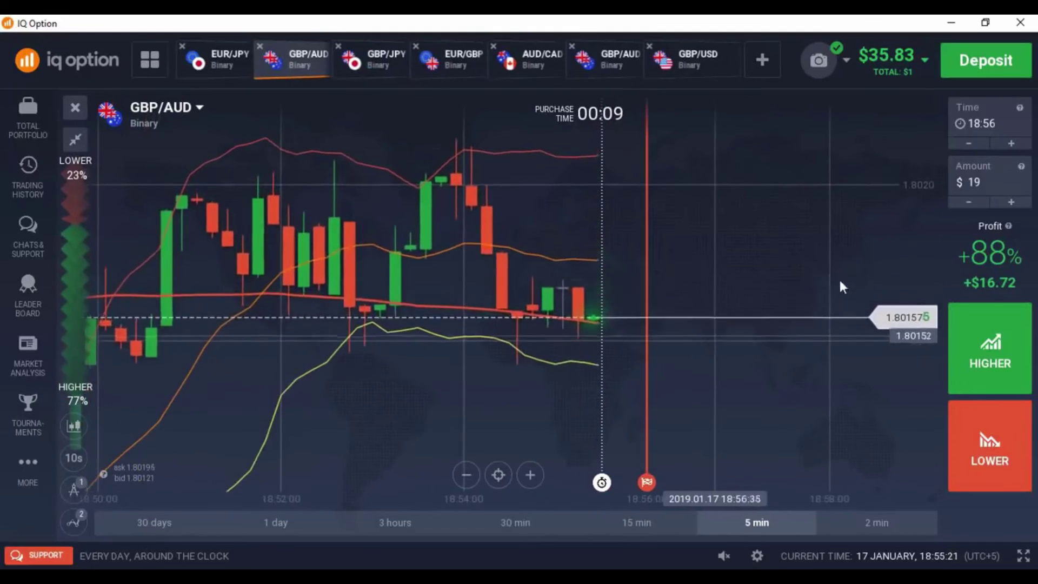
pyautogui.click(969, 126)
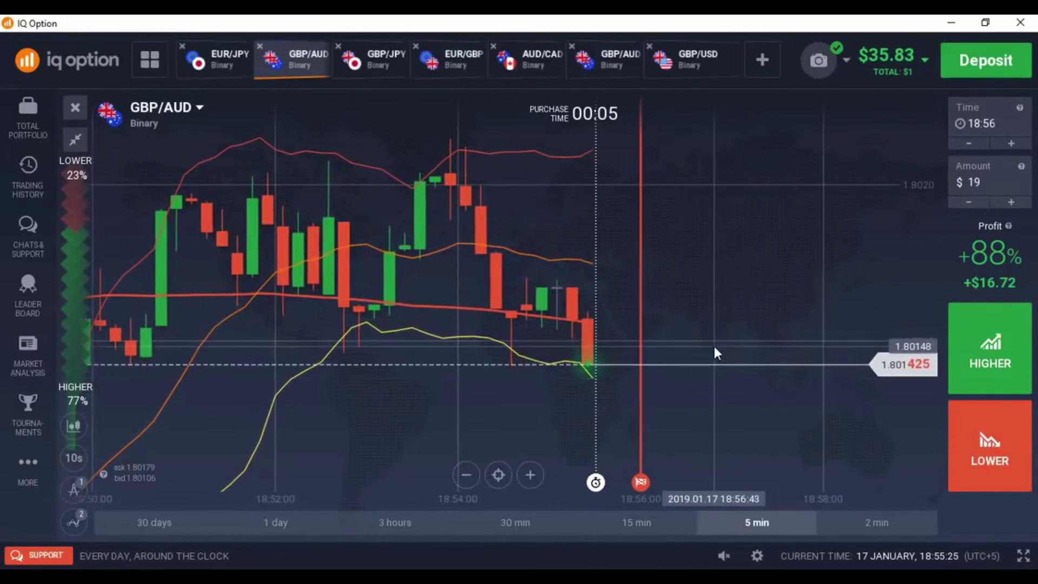
pyautogui.scroll(-1, 712, 343)
pyautogui.scroll(2, 721, 354)
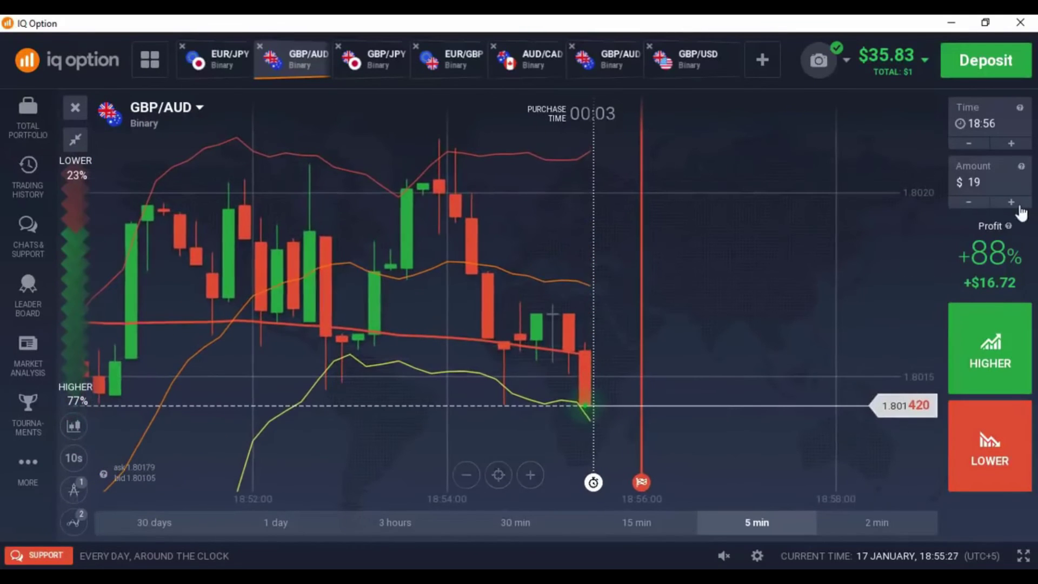
# Step: Re-enter a $35 amount and buy a HIGHER option on GBP/AUD
pyautogui.click(973, 182)
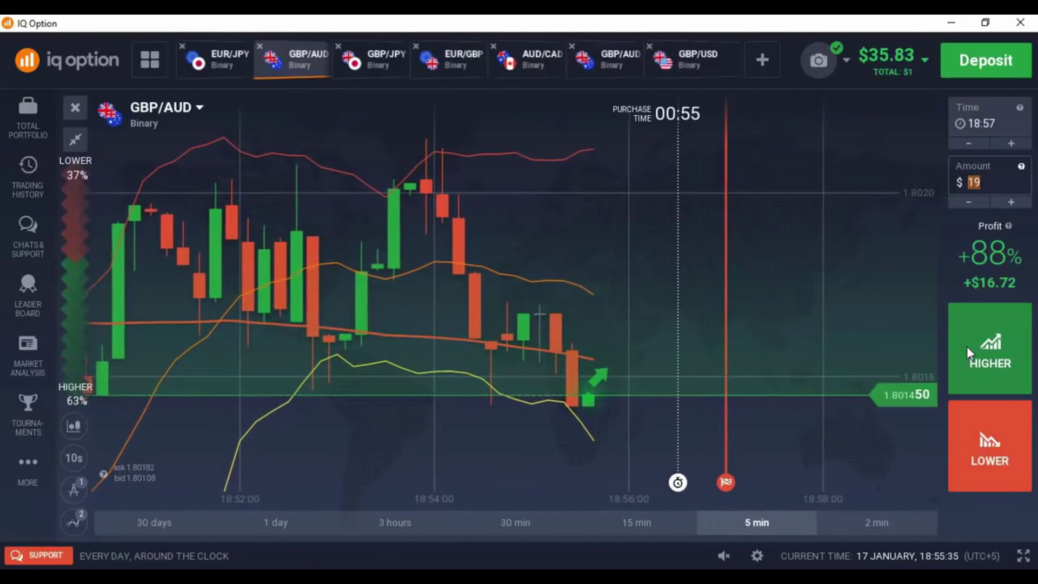
pyautogui.write('35')
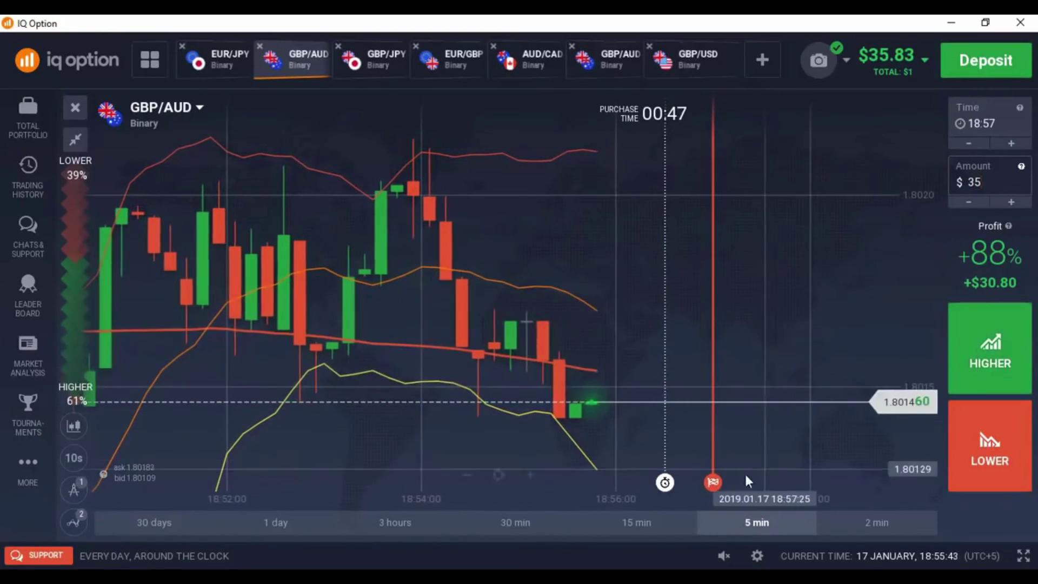
pyautogui.click(965, 352)
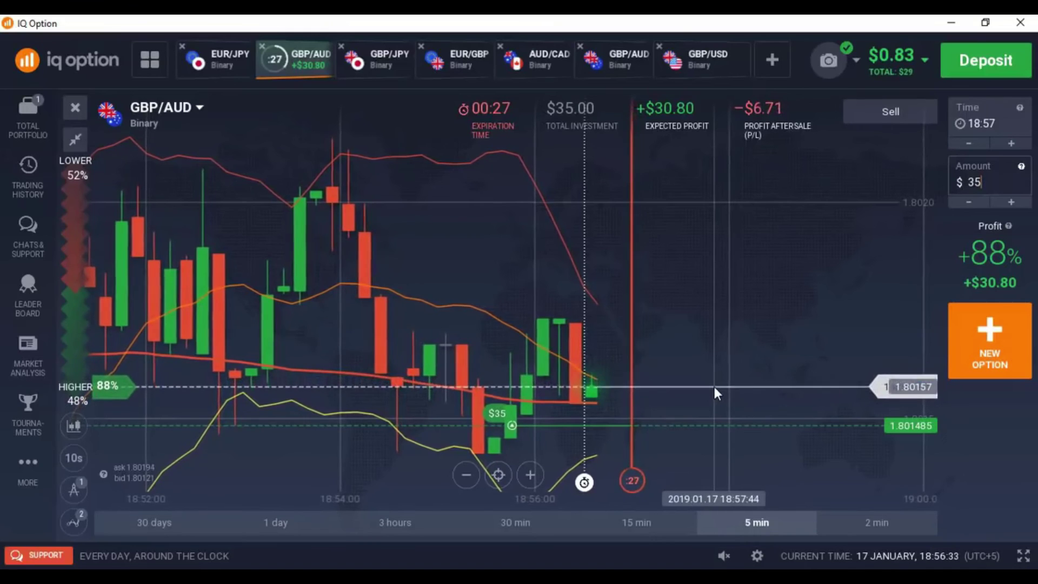
pyautogui.scroll(3, 713, 384)
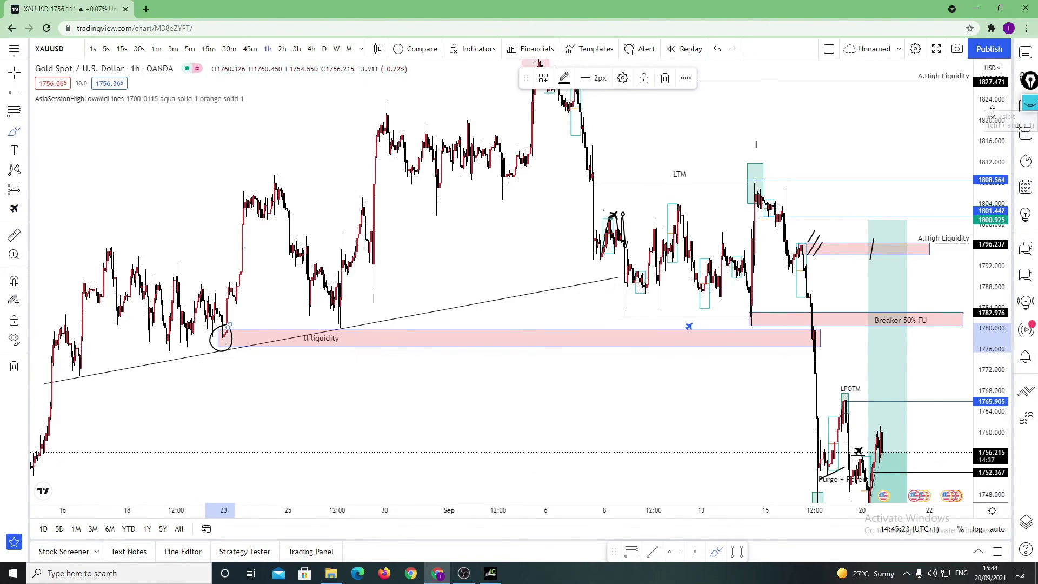
# Step: Show the Epic Pen whiteboard with the red 'Avoid fake POIS' note and zig-zag arrows
pyautogui.click(1030, 103)
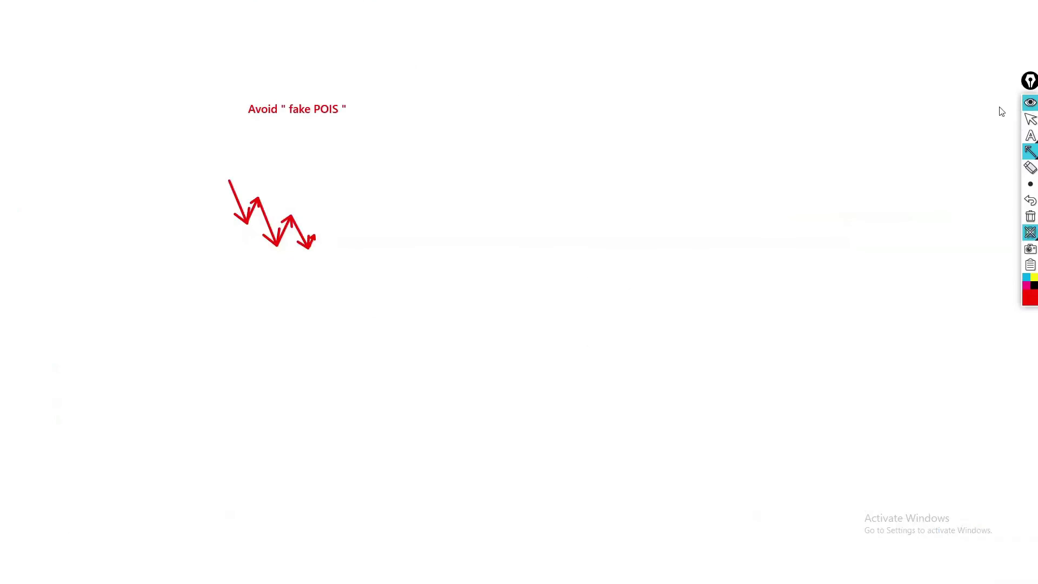